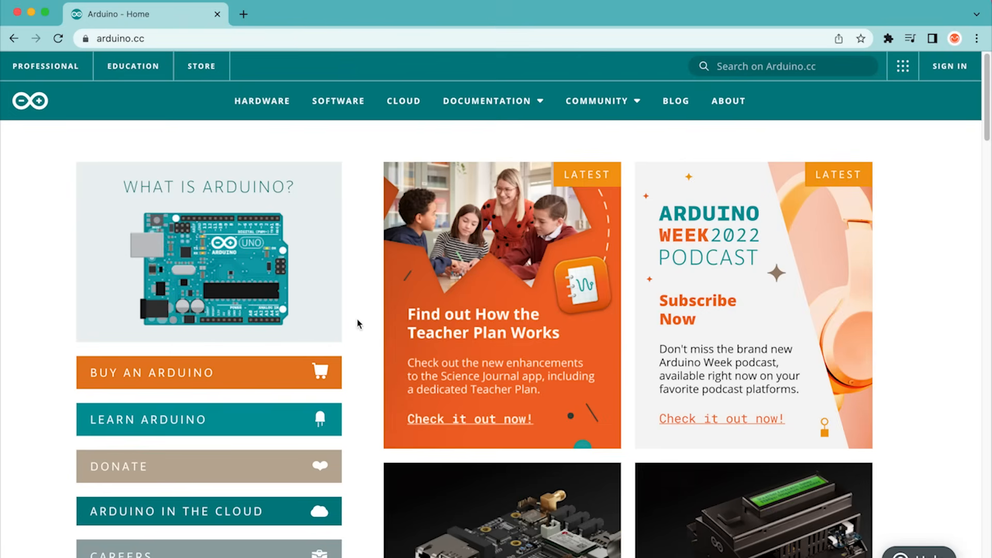
Step: Go to the Arduino Cloud overview page from the top navigation
left_click(404, 100)
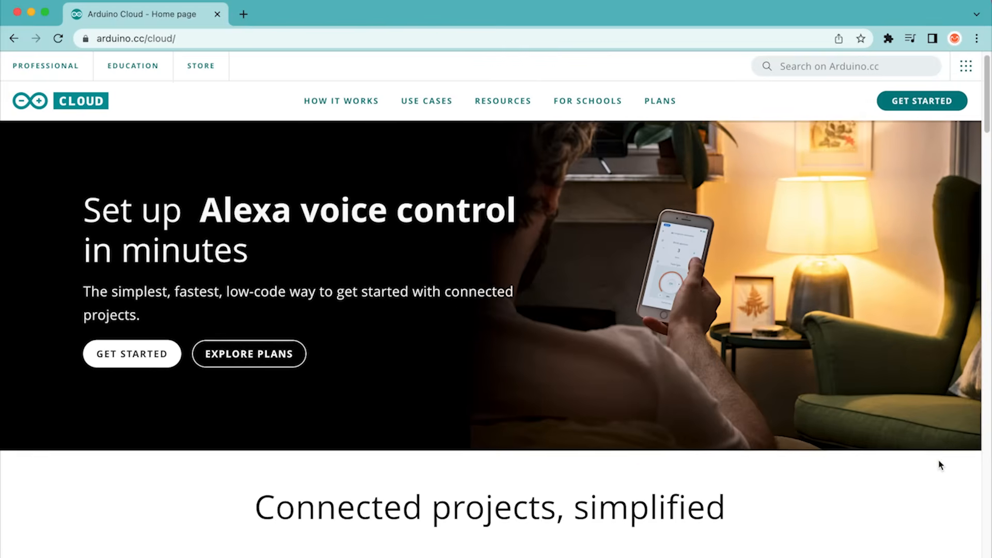
scroll(939, 464, "down", 5)
scroll(939, 464, "down", 5)
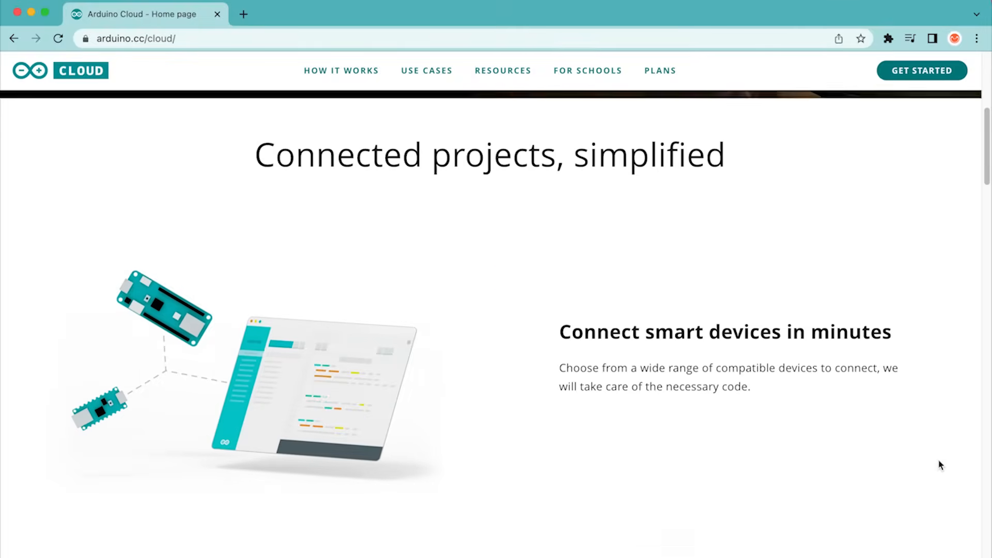
scroll(939, 463, "down", 5)
scroll(940, 464, "down", 4)
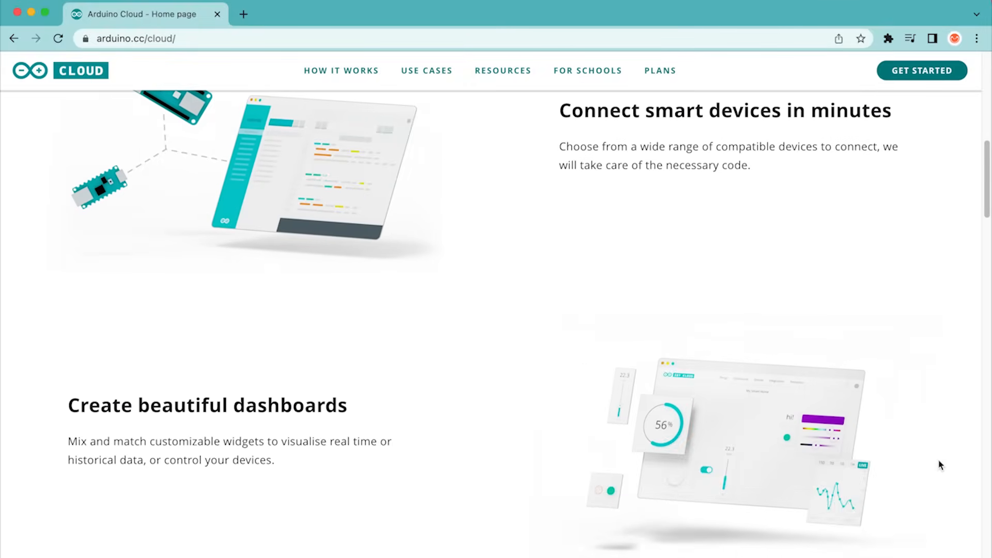
scroll(939, 464, "down", 4)
scroll(939, 464, "down", 4)
scroll(940, 463, "down", 4)
scroll(940, 463, "down", 4)
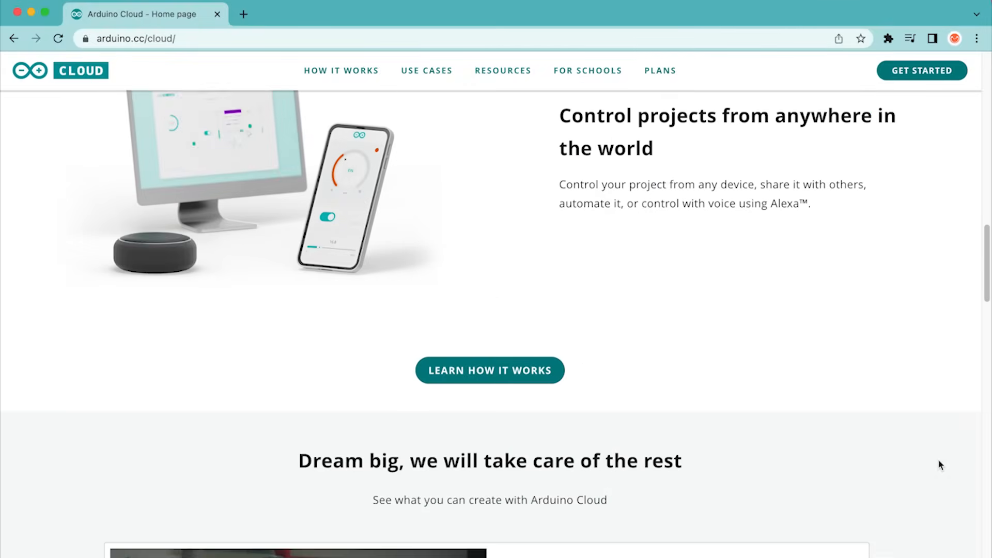
scroll(939, 463, "down", 4)
scroll(940, 464, "down", 2)
scroll(939, 464, "down", 5)
scroll(939, 464, "down", 2)
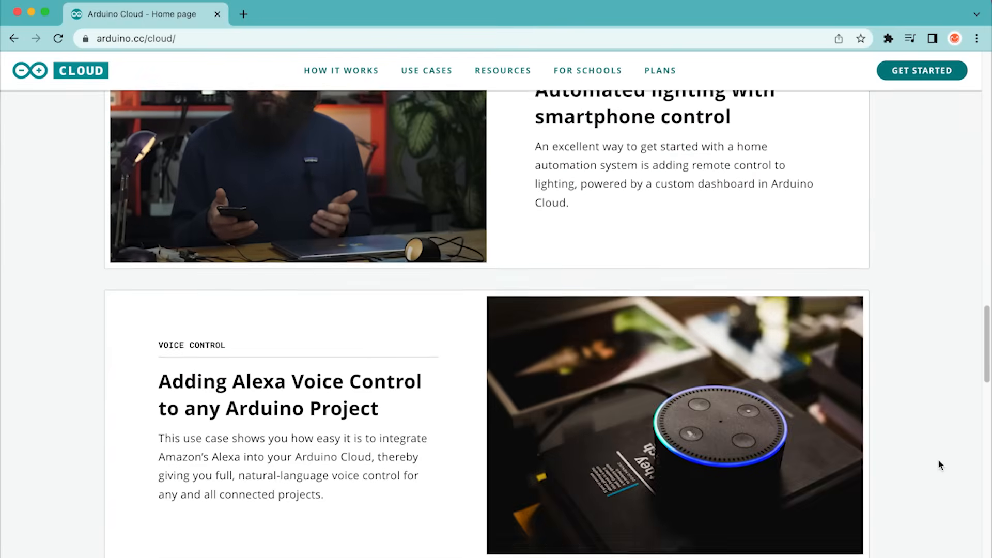
scroll(939, 464, "down", 5)
scroll(939, 464, "down", 2)
scroll(939, 464, "down", 3)
scroll(940, 463, "down", 3)
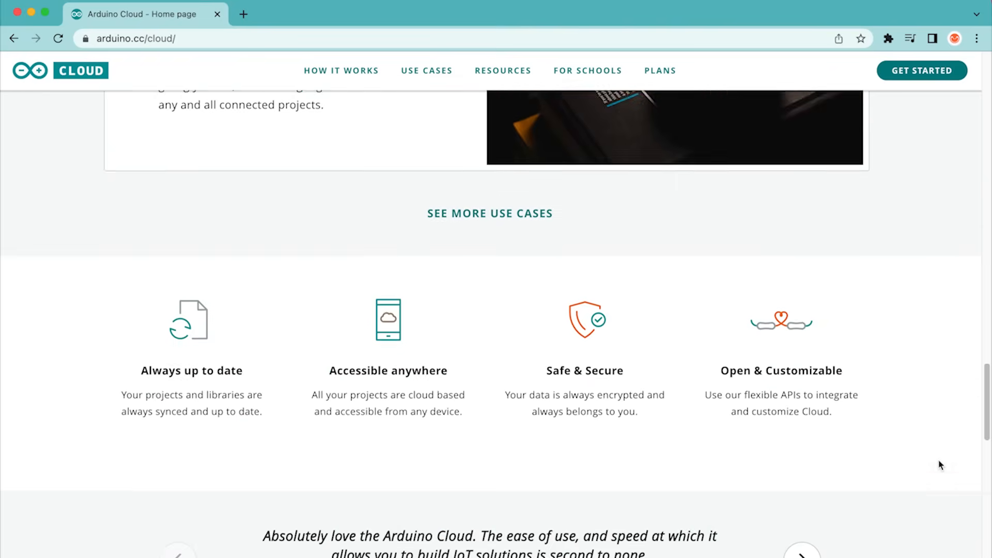
scroll(939, 464, "down", 2)
scroll(940, 463, "down", 4)
scroll(939, 463, "down", 3)
scroll(939, 464, "down", 3)
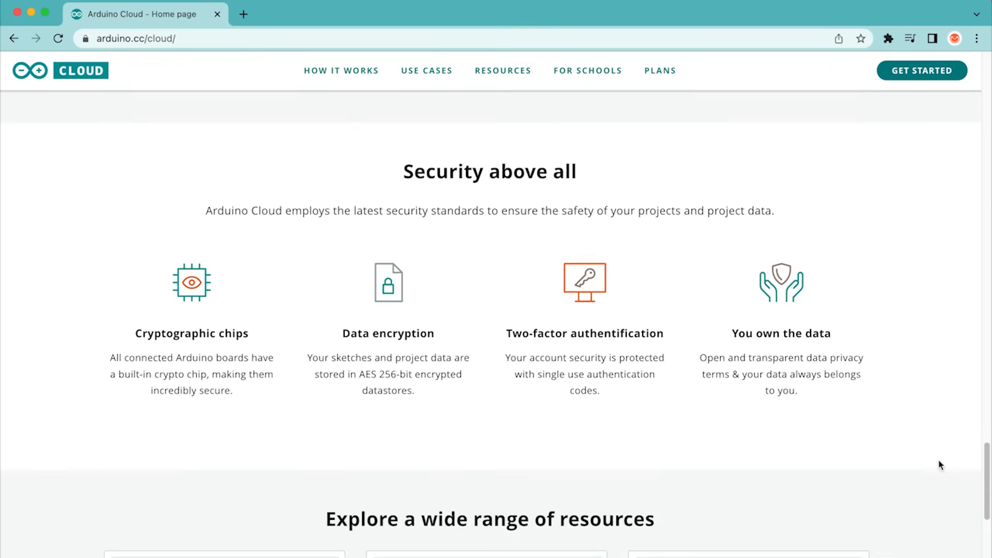
scroll(940, 464, "down", 4)
scroll(940, 464, "down", 2)
scroll(940, 464, "down", 4)
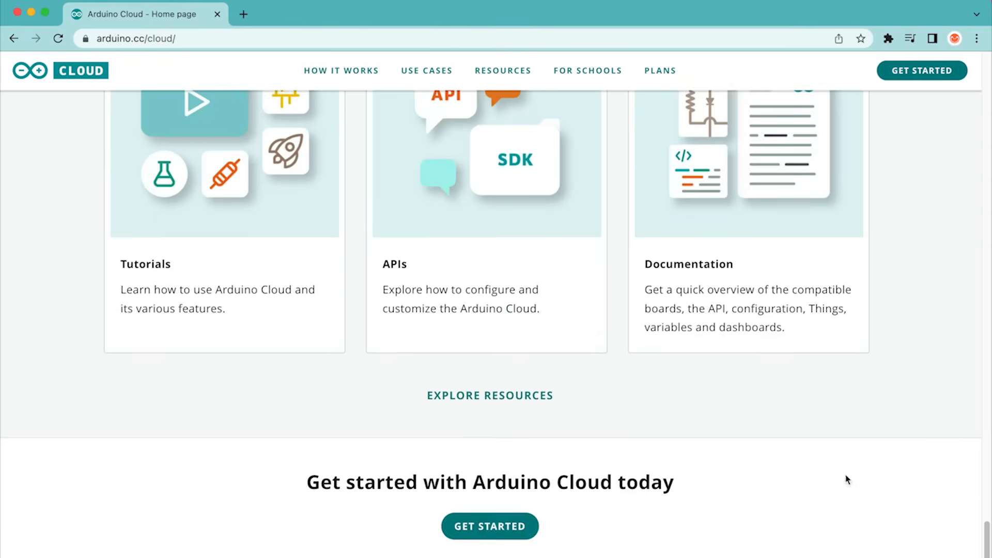
Step: Sign in to Arduino Cloud with the Google account and view the My Cloud space list
left_click(508, 534)
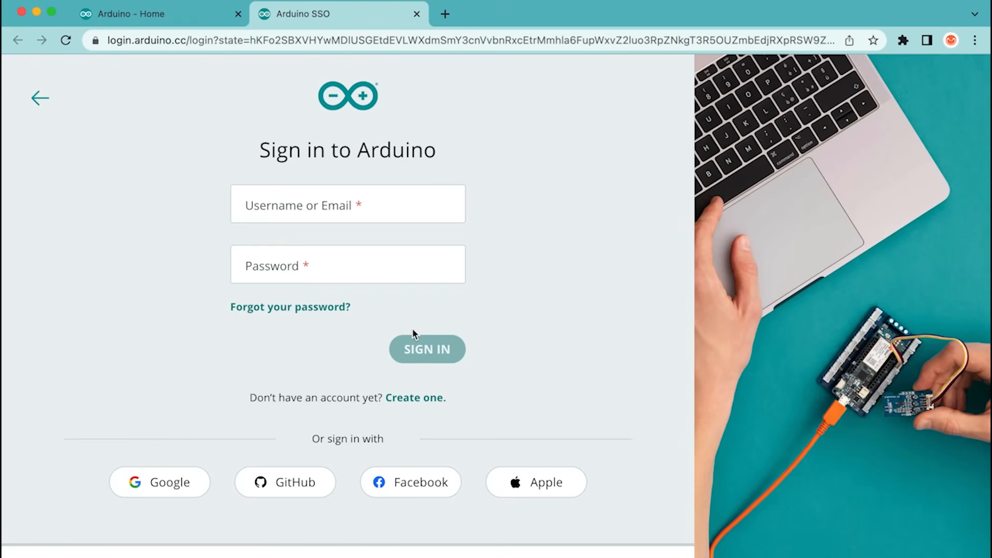
left_click(177, 487)
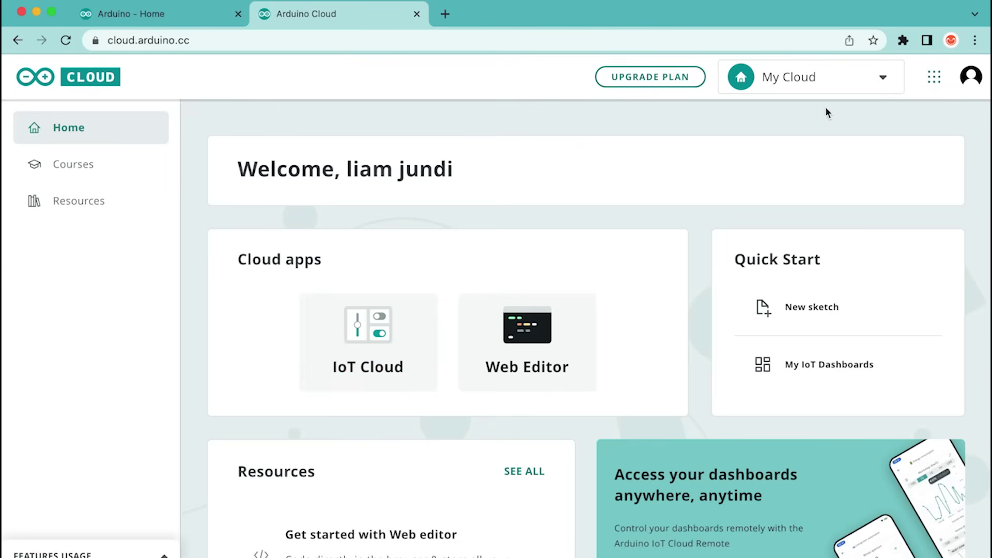
left_click(825, 78)
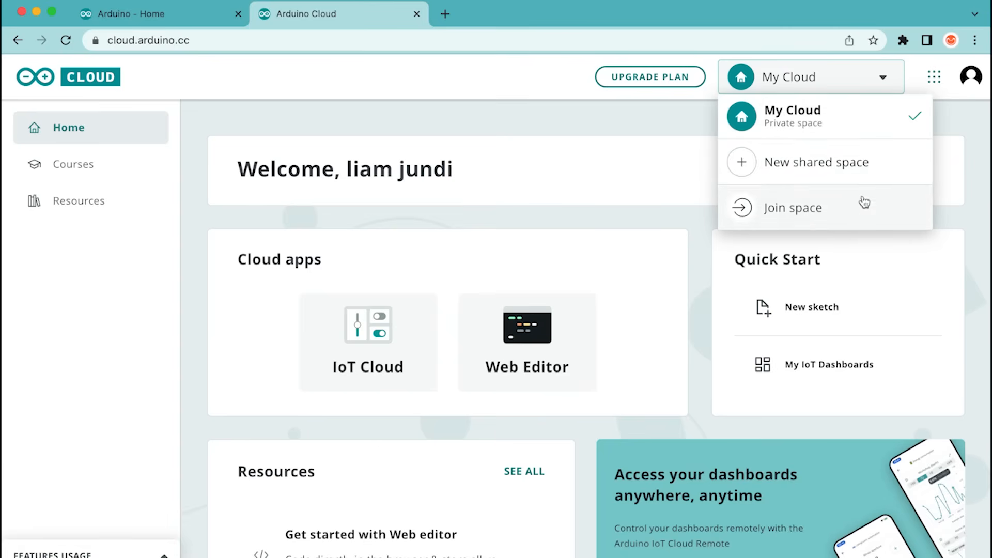
left_click(838, 163)
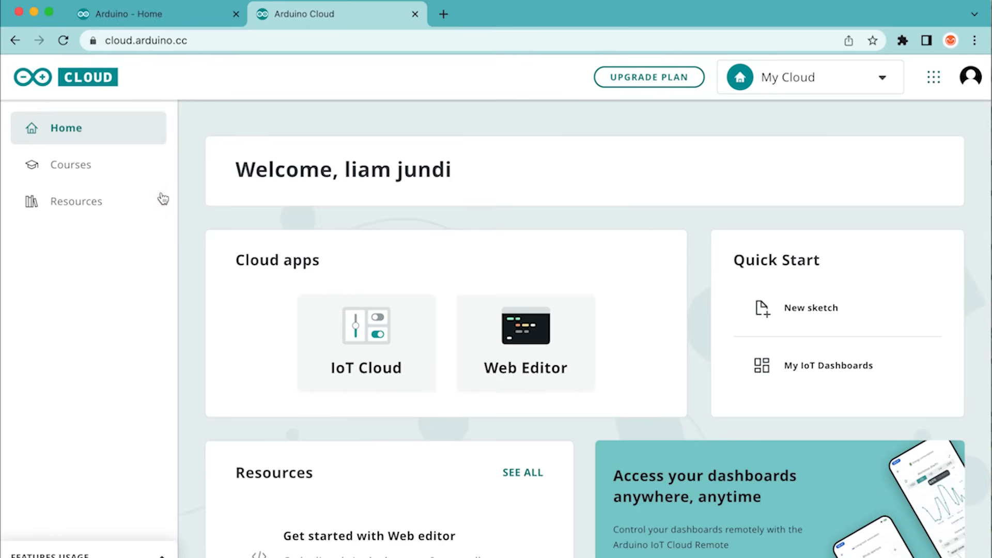
Step: Browse the Courses page, then return to the Cloud home page
left_click(84, 167)
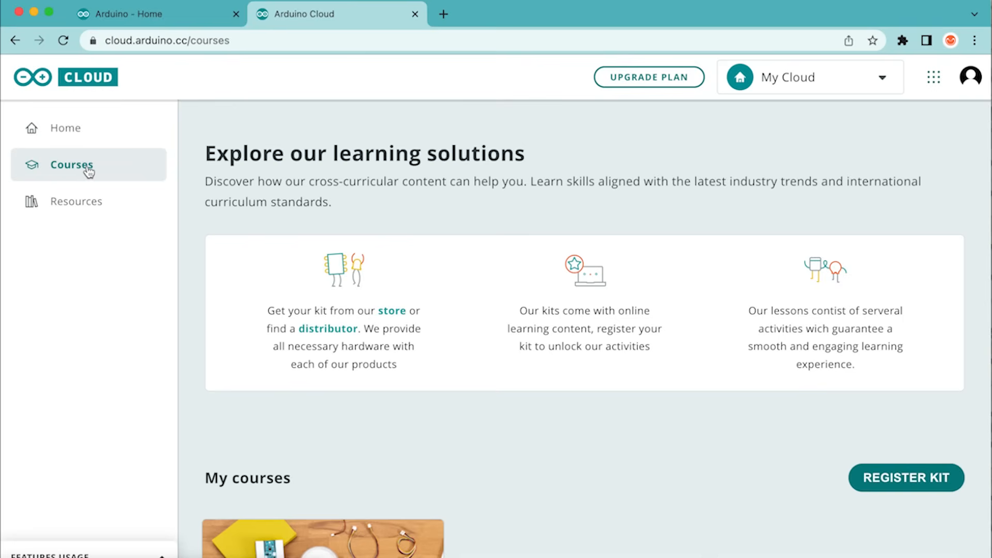
scroll(271, 286, "down", 3)
scroll(271, 286, "down", 4)
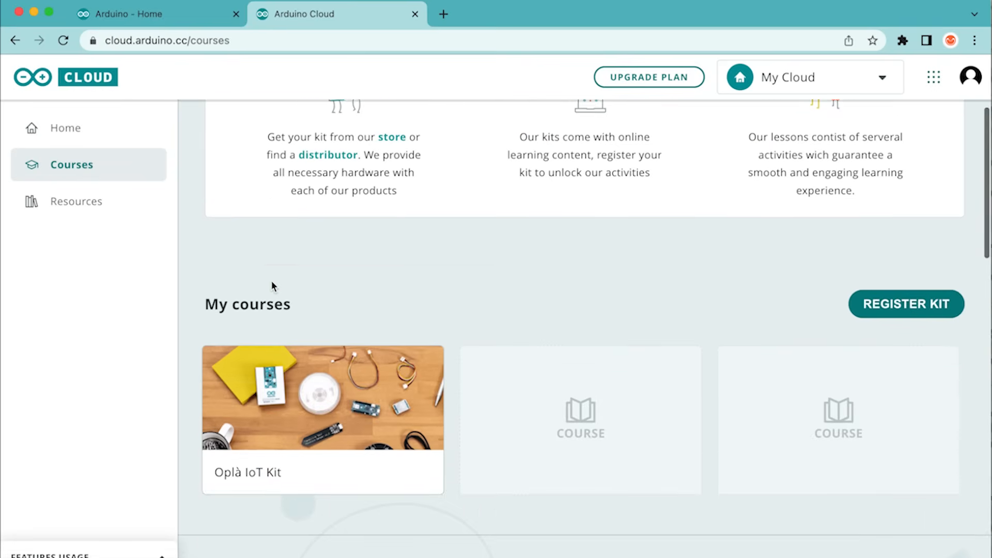
scroll(272, 286, "down", 2)
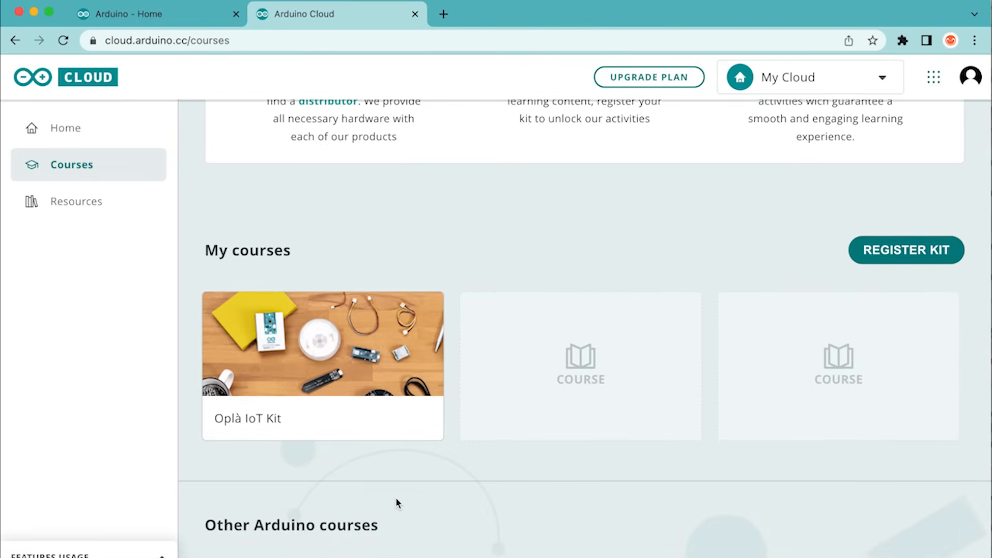
scroll(395, 497, "down", 3)
scroll(396, 496, "down", 5)
scroll(395, 497, "down", 3)
scroll(395, 497, "down", 2)
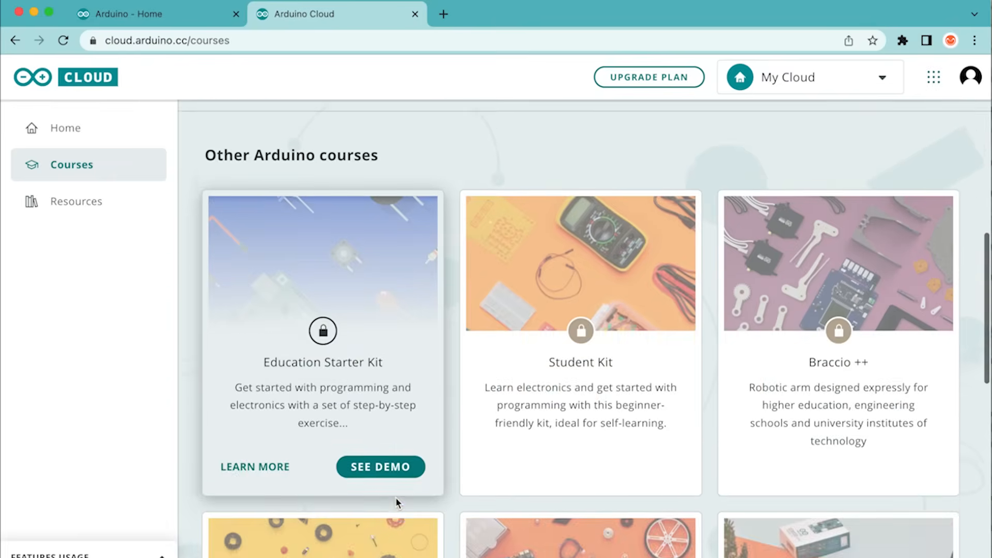
scroll(395, 497, "up", 5)
scroll(395, 497, "up", 3)
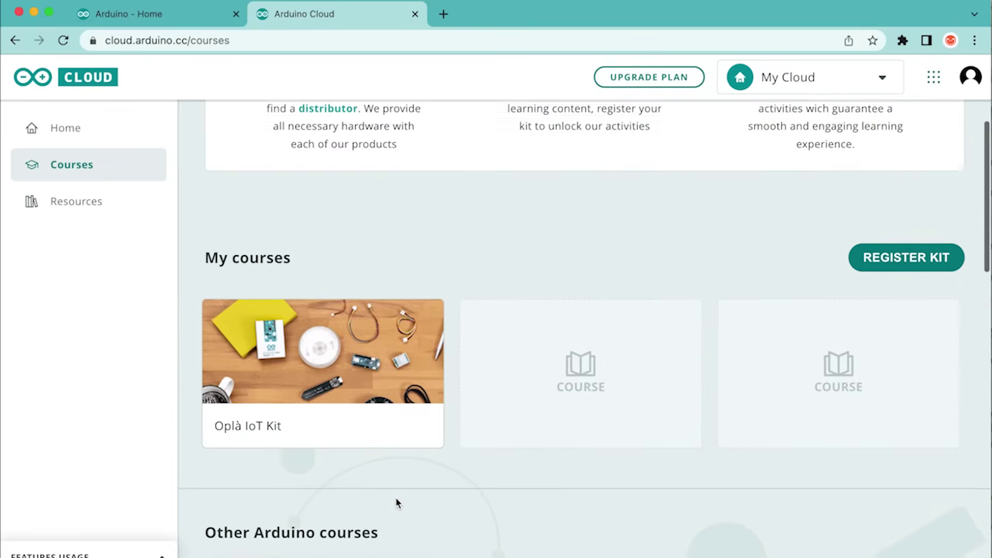
left_click(93, 129)
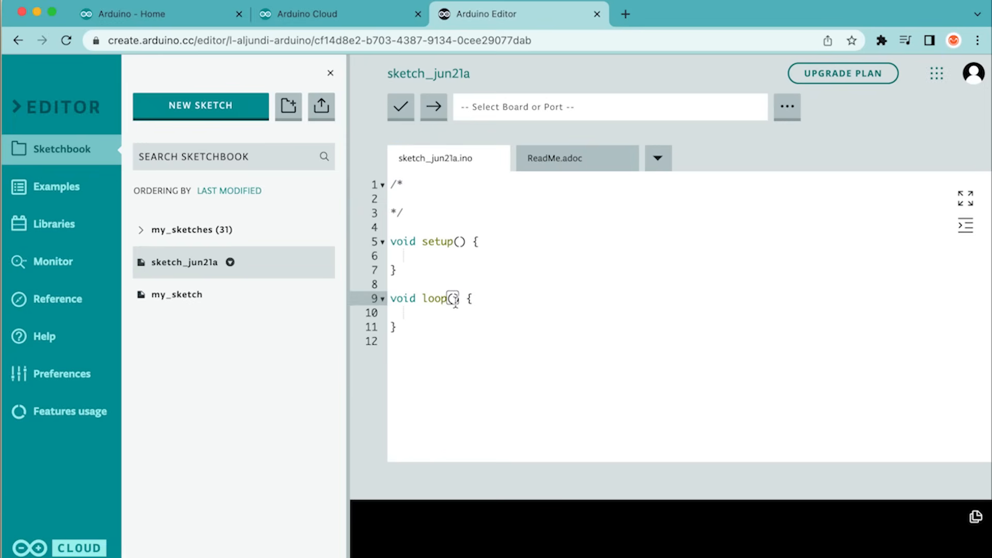
Step: Replace the sketch code with the pasted 113-line carrier sketch and auto-format it
key("super+a")
key("super+v")
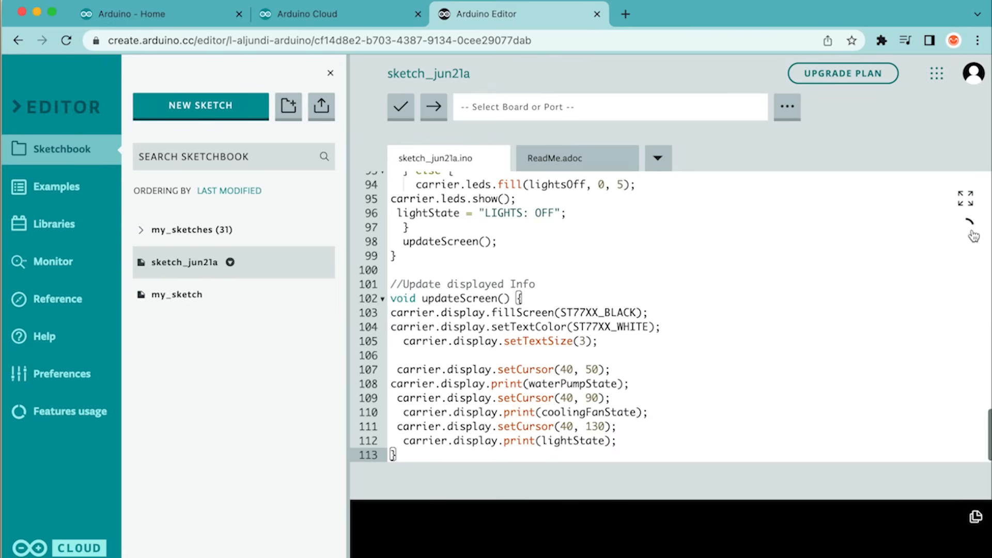
left_click(966, 225)
scroll(852, 271, "up", 15)
scroll(752, 301, "up", 15)
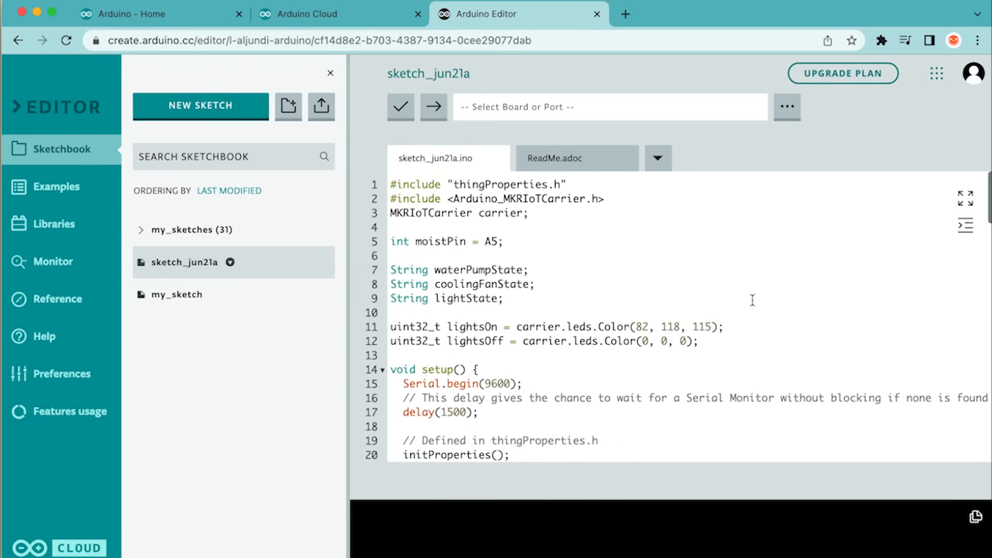
Step: Rename the sketch to new_sketch
left_click(429, 73)
key("super+a")
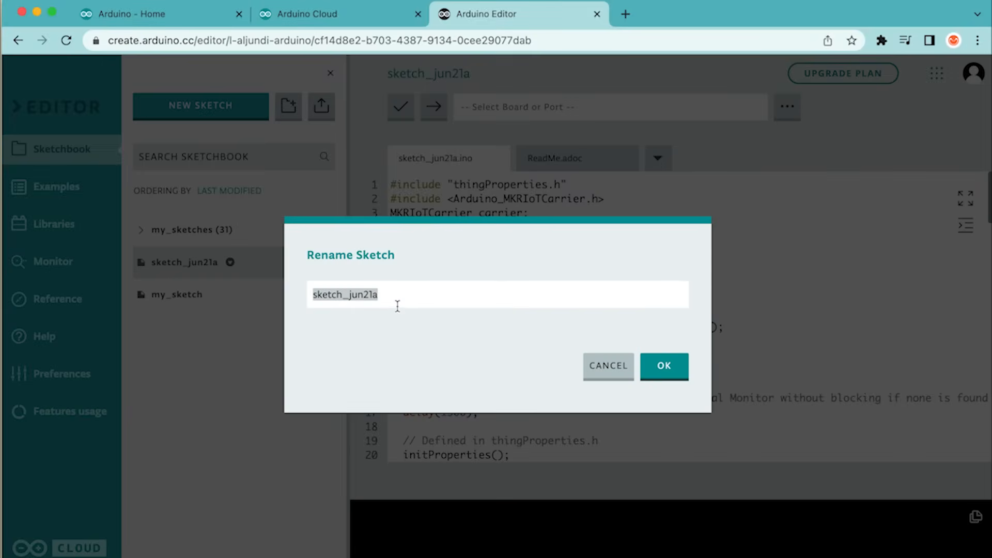
type("new_sketch")
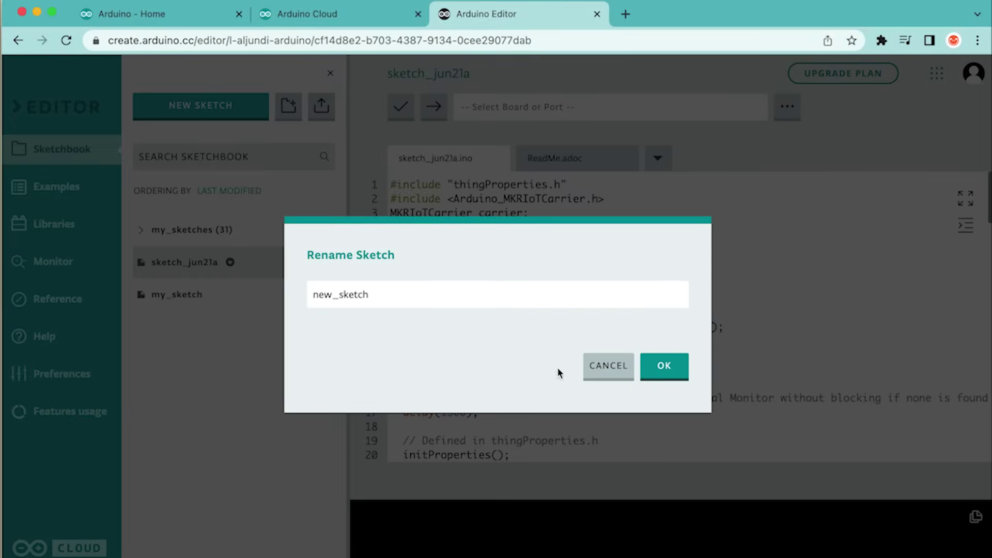
left_click(665, 366)
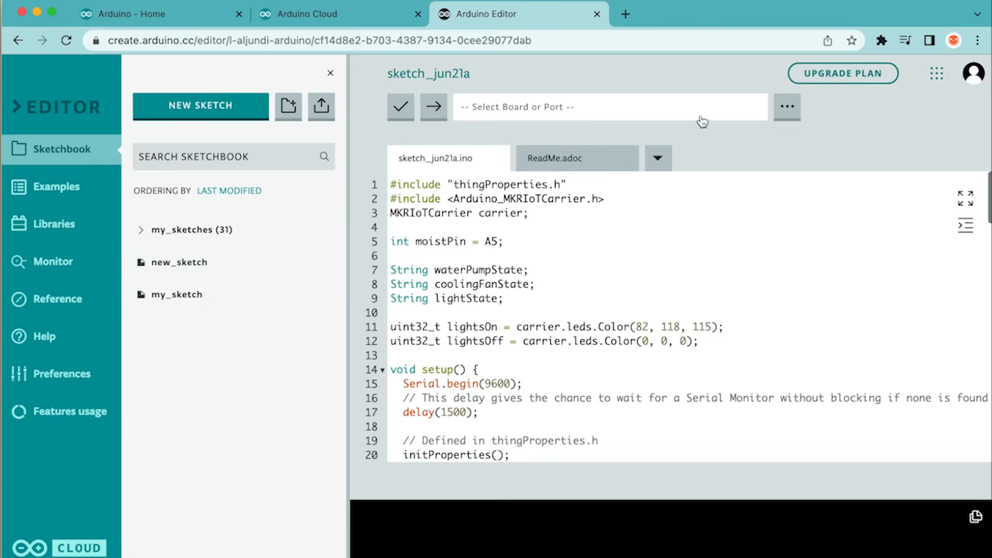
Step: Set the sketch's target board to Arduino MKR WiFi 1010
left_click(613, 106)
scroll(472, 353, "down", 3)
scroll(472, 353, "down", 3)
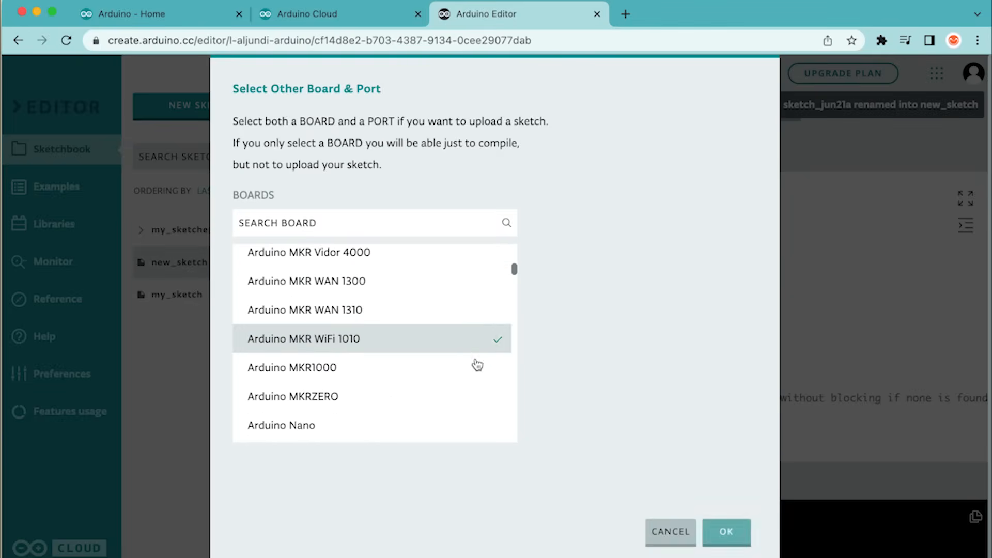
left_click(473, 353)
left_click(726, 530)
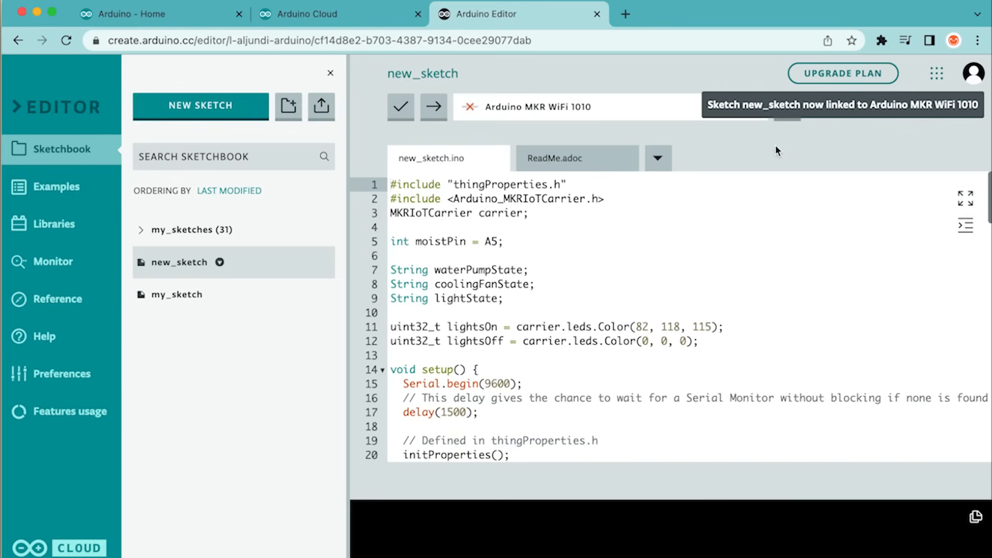
left_click(55, 186)
scroll(224, 337, "down", 1)
scroll(224, 337, "up", 1)
Step: Share the sketch publicly and copy its preview link
left_click(788, 106)
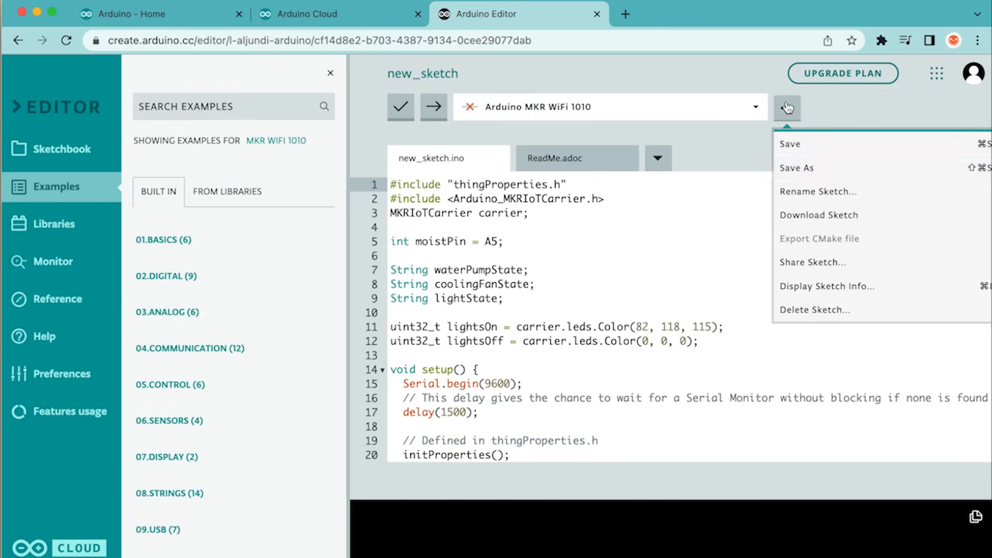
left_click(811, 258)
left_click(489, 337)
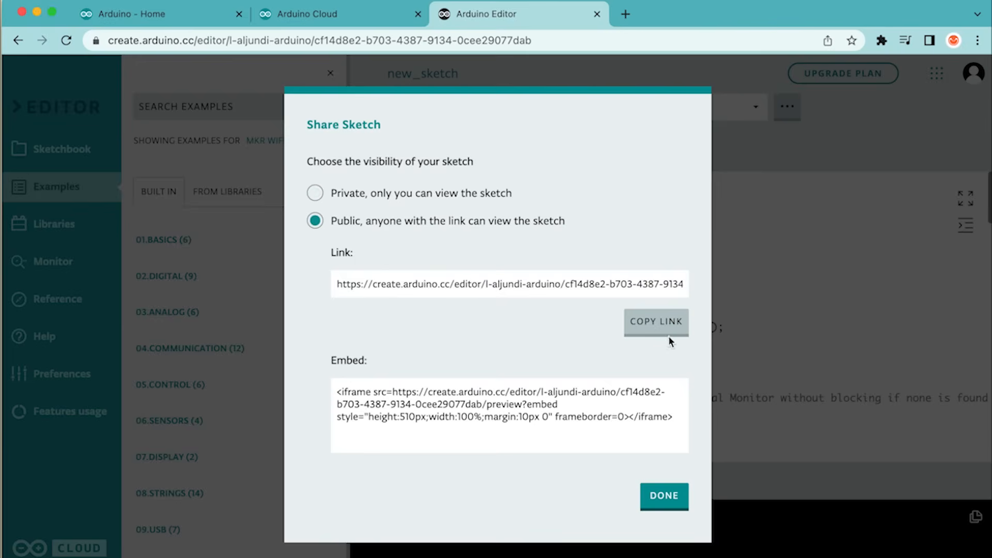
left_click(669, 320)
left_click(666, 498)
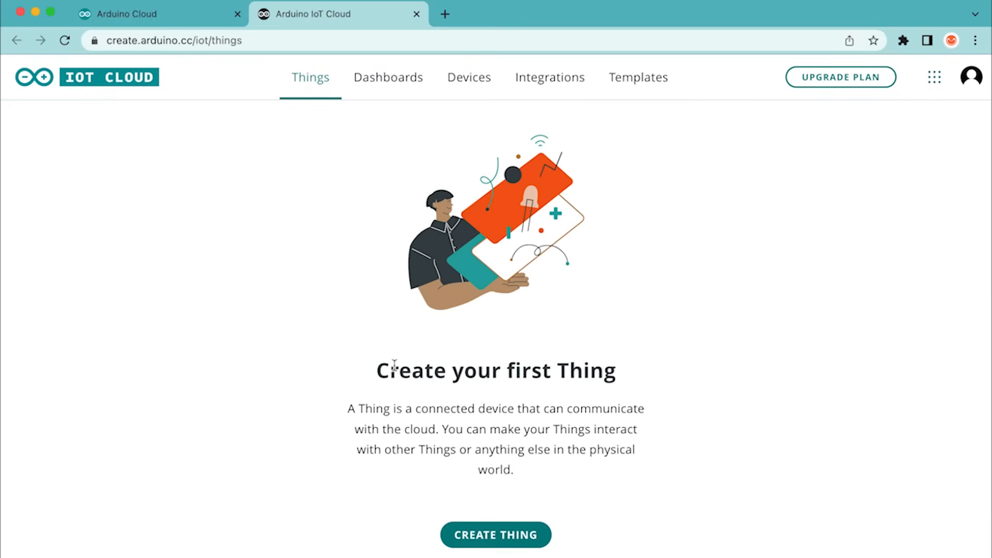
Step: Register the detected MKR WiFi 1010 as a device with the regenerated name Rosabella
left_click(479, 82)
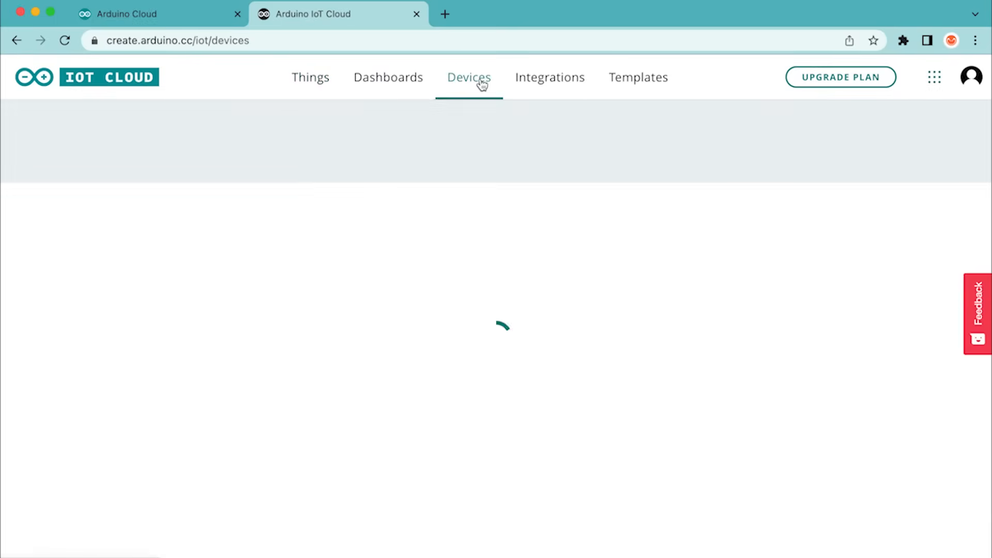
left_click(485, 481)
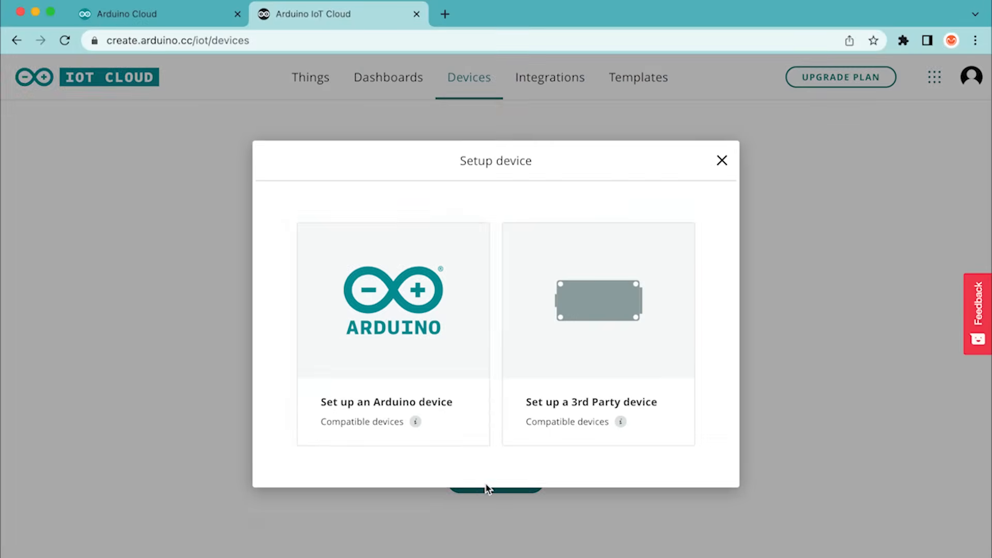
left_click(442, 383)
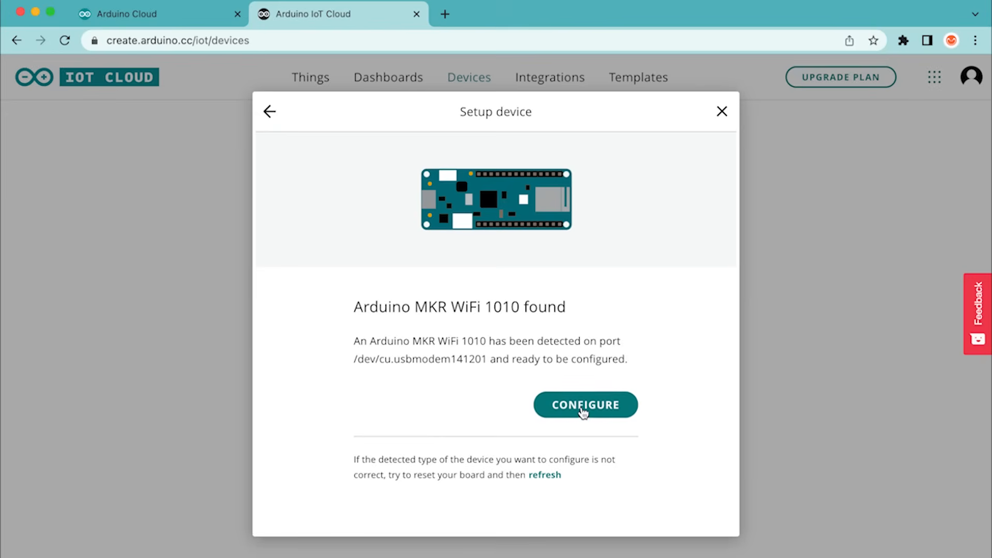
left_click(591, 408)
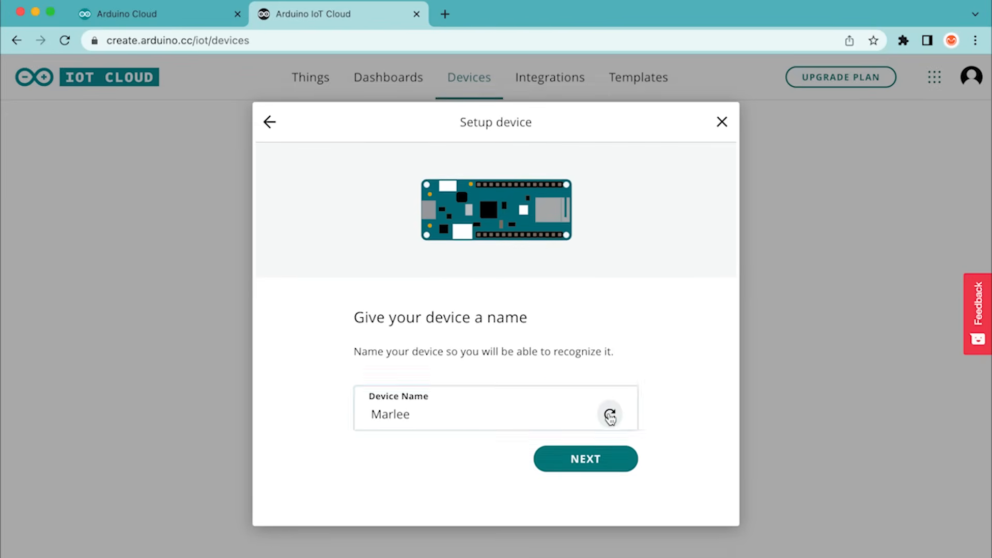
left_click(610, 414)
left_click(586, 459)
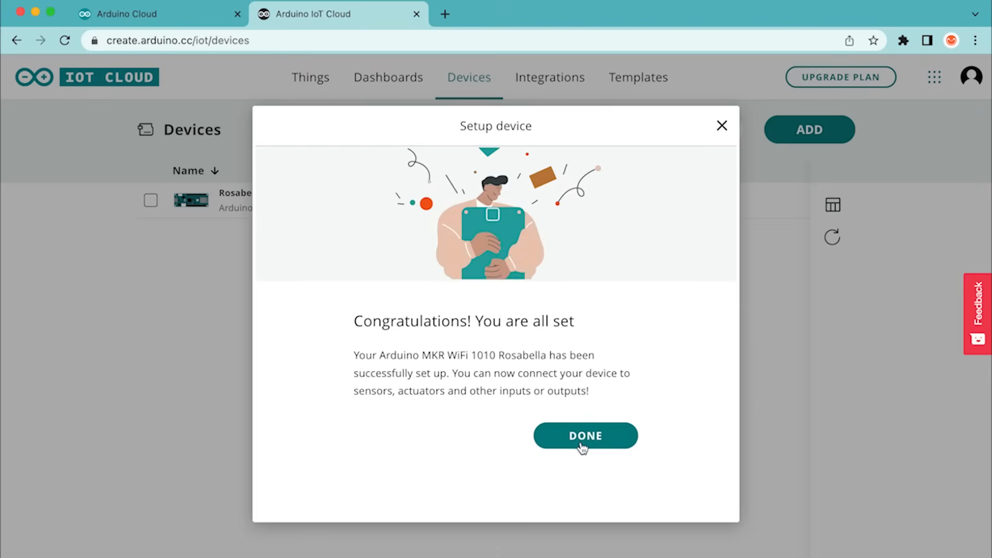
left_click(584, 439)
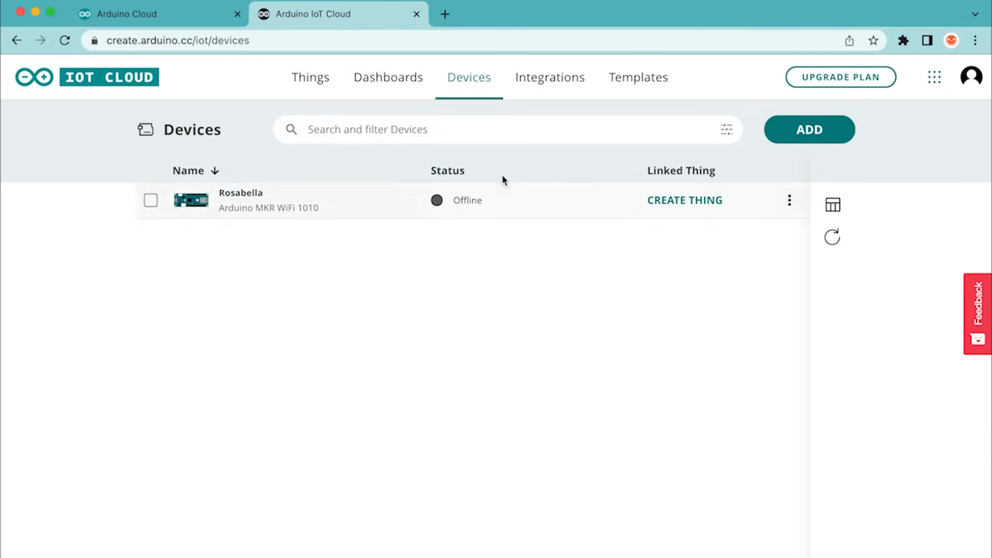
Step: Start importing the Smart Garden template and associate it with the Rosabella board
left_click(638, 76)
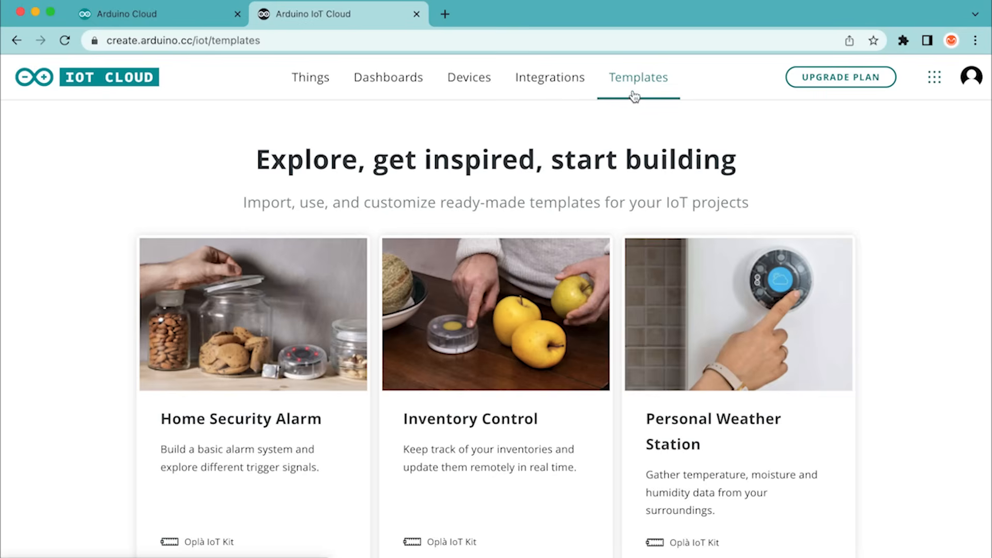
scroll(554, 314, "down", 5)
scroll(555, 314, "down", 2)
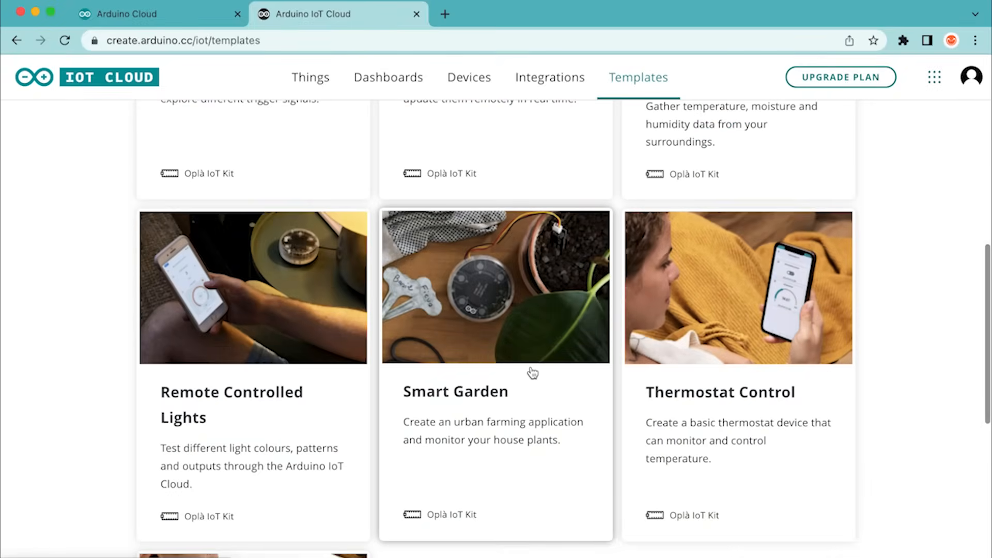
left_click(507, 384)
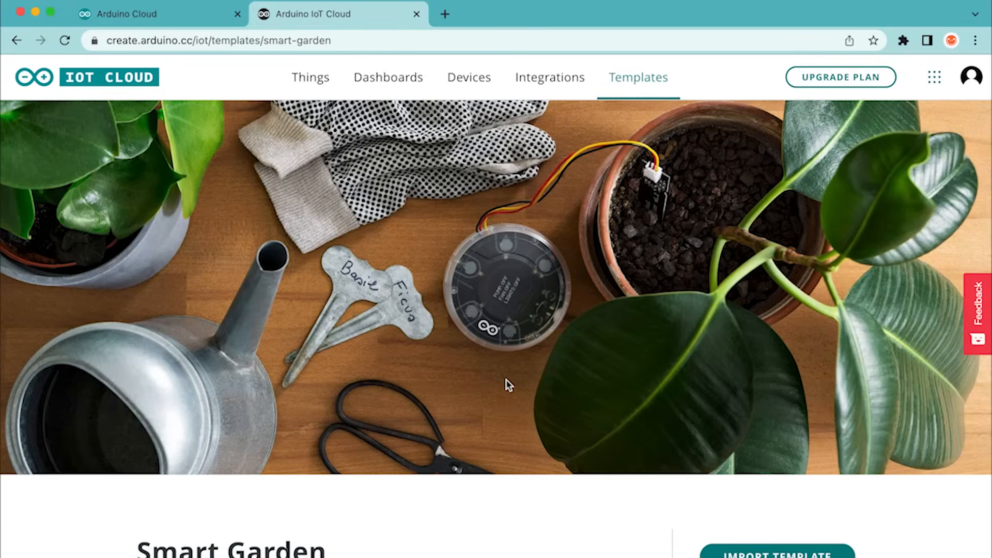
scroll(533, 428, "down", 4)
scroll(532, 429, "down", 3)
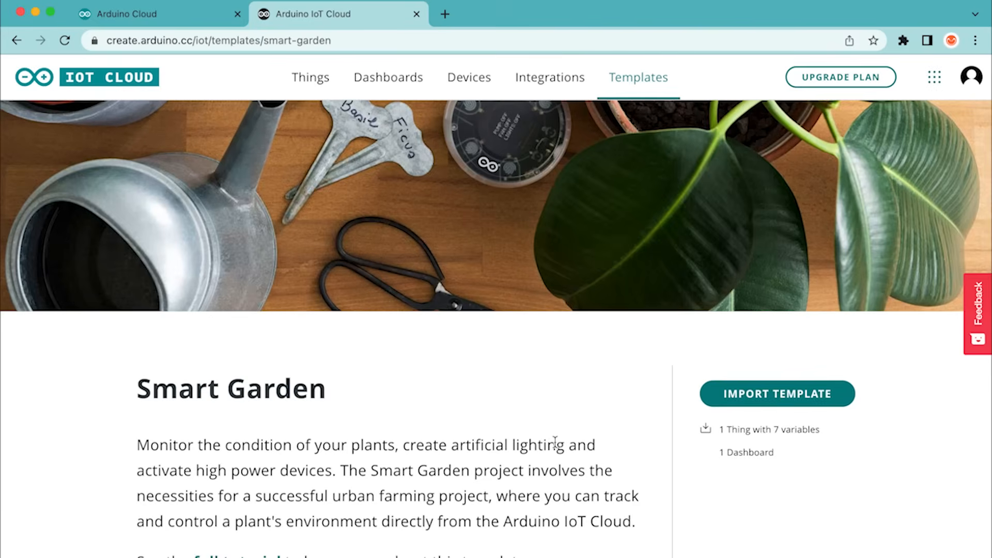
scroll(532, 428, "down", 2)
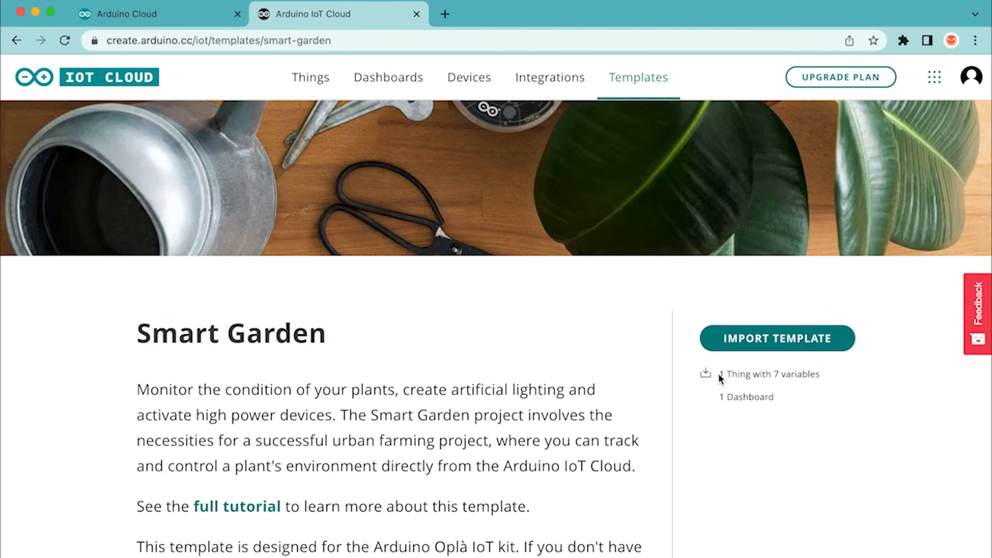
left_click(777, 338)
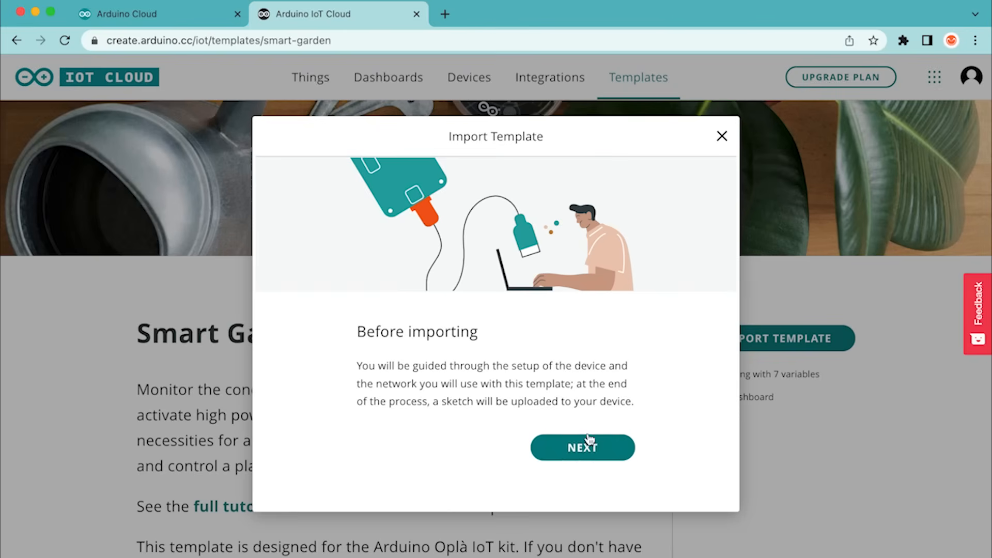
left_click(582, 448)
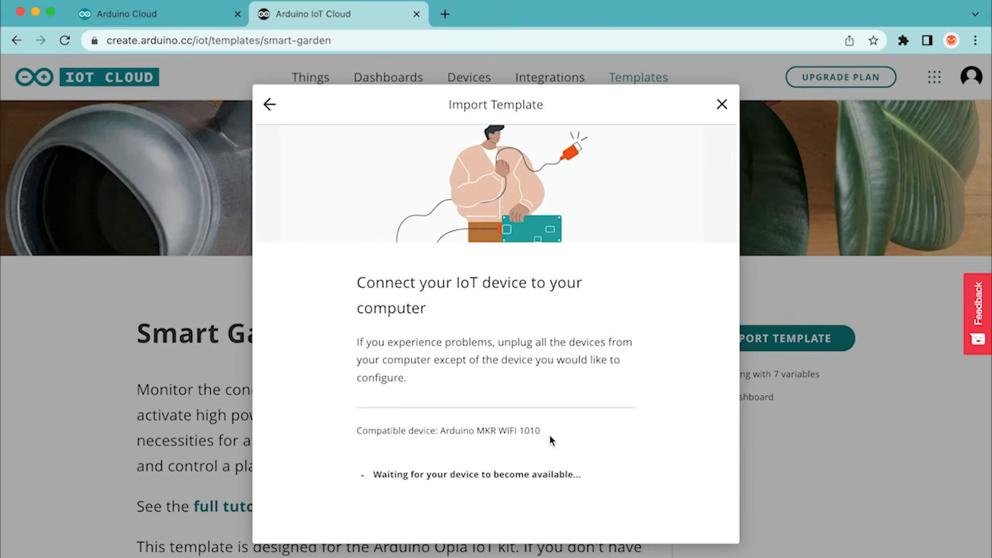
left_click(583, 404)
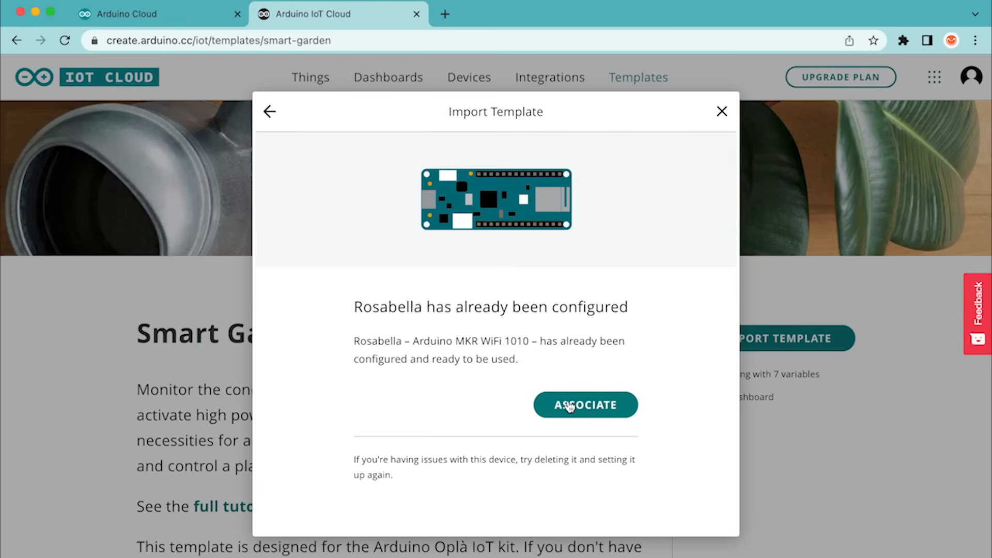
left_click(570, 406)
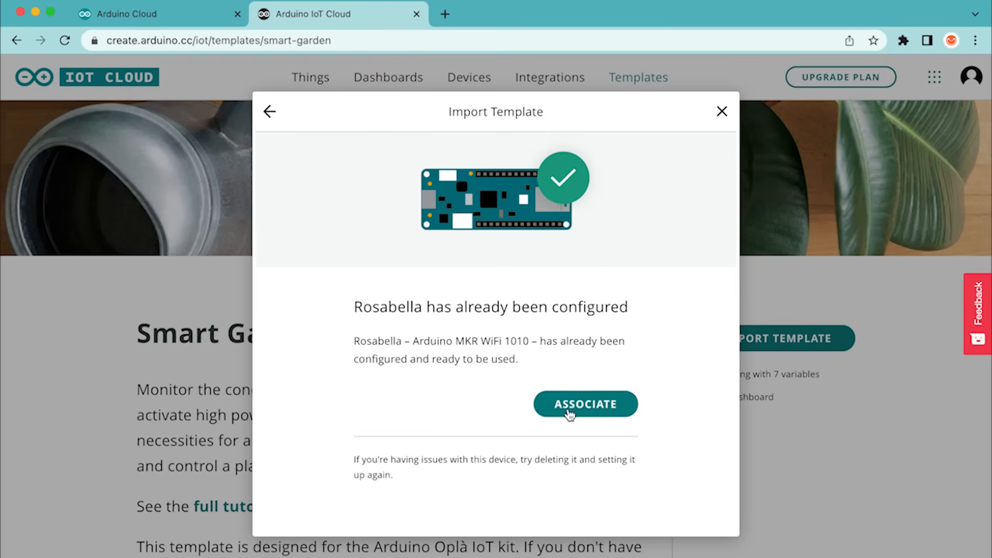
Step: Enter the Wi-Fi credentials, finish the import and return to the Things list
left_click(468, 309)
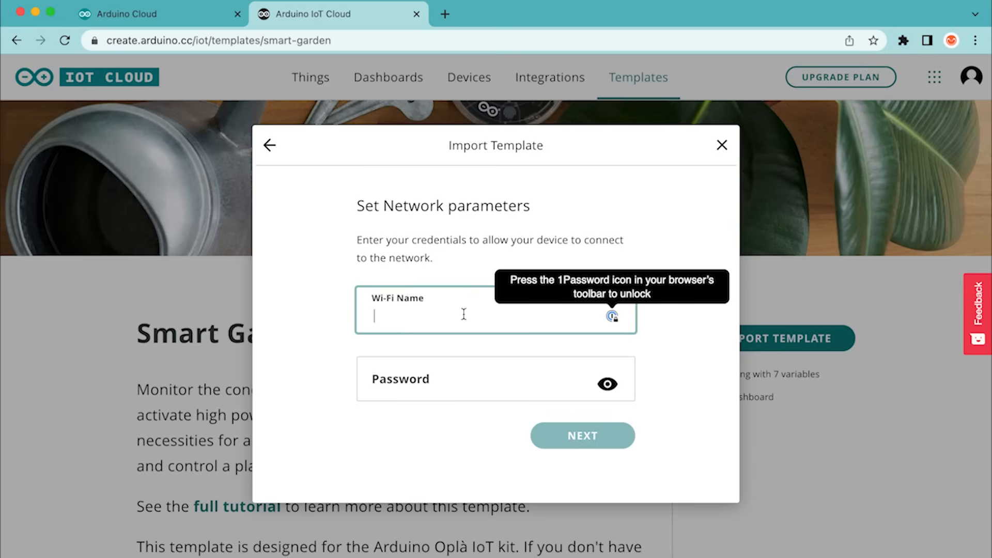
type("my-wifi")
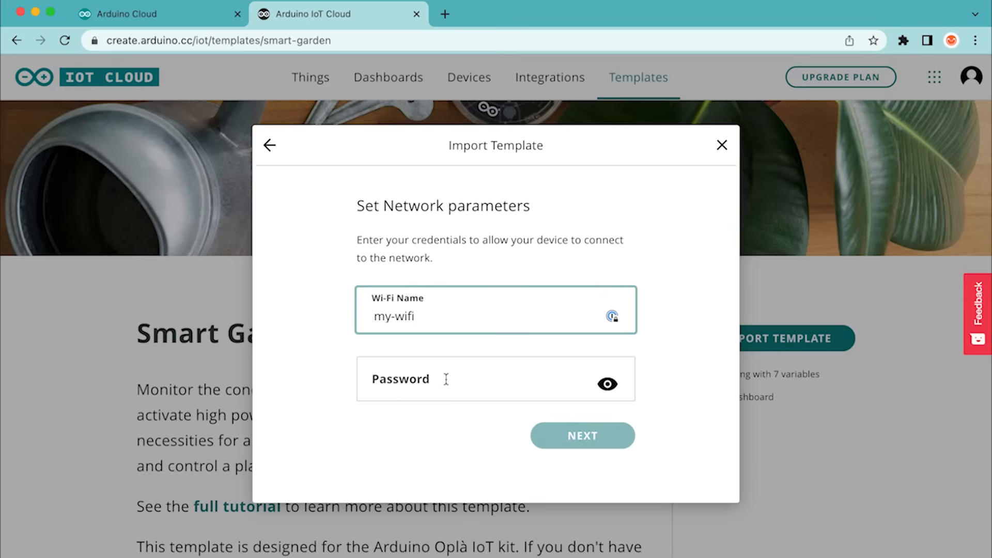
left_click(446, 379)
type("password")
left_click(582, 435)
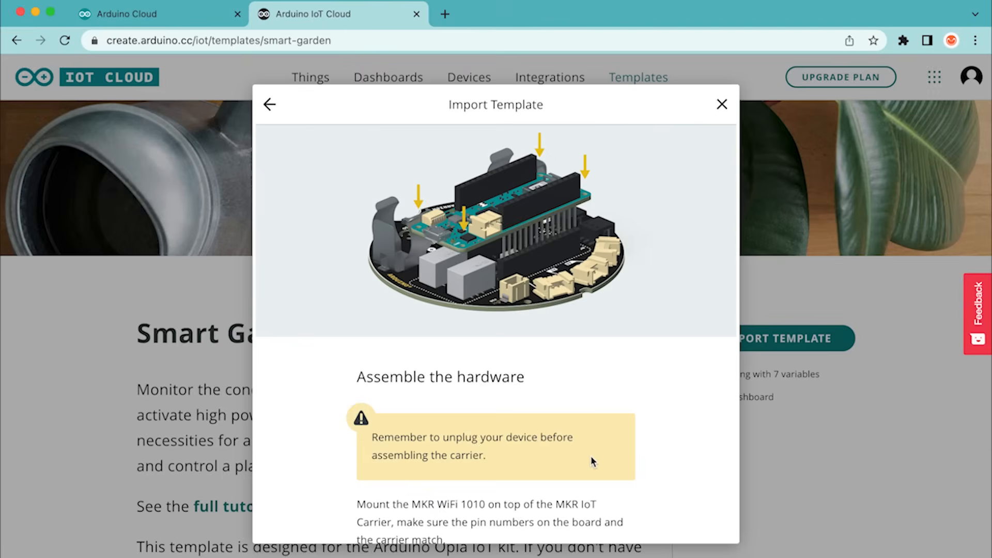
scroll(591, 456, "down", 3)
left_click(582, 474)
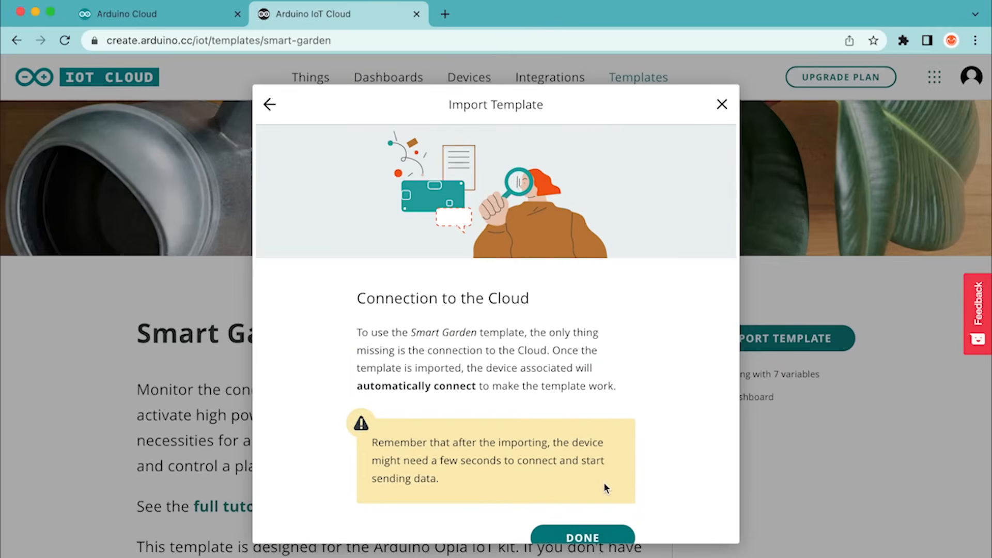
scroll(604, 482, "down", 3)
left_click(582, 481)
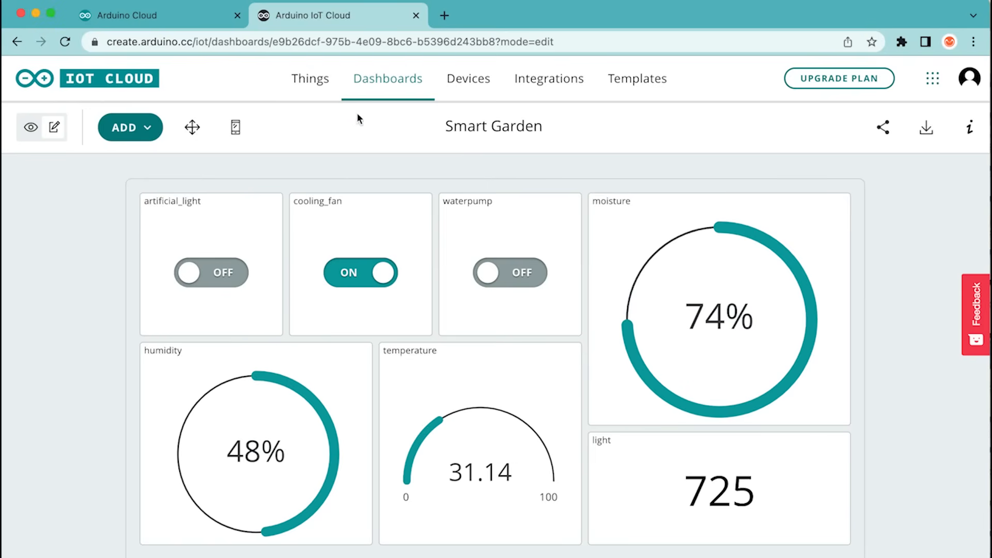
left_click(311, 78)
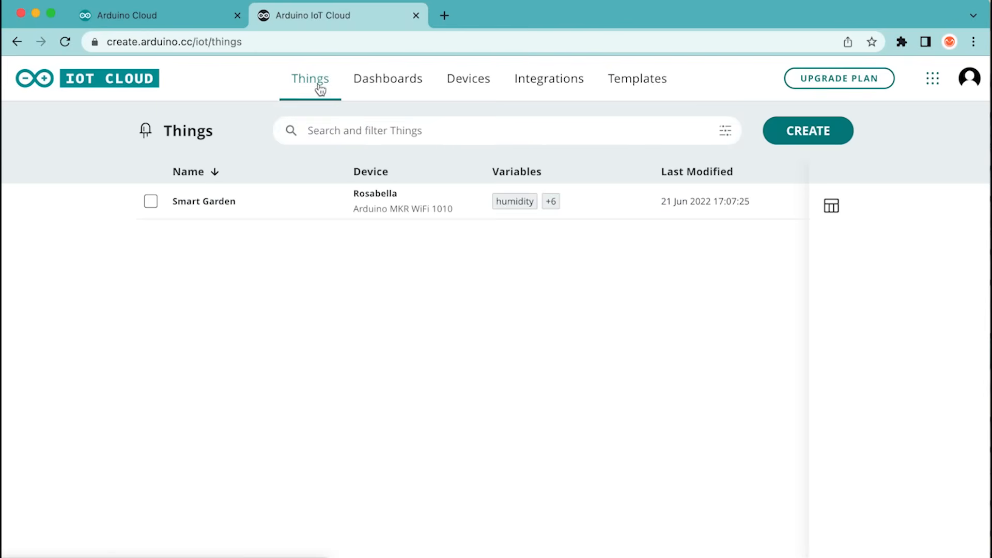
Step: Delete the cooling_fan variable from the Smart Garden Thing
left_click(326, 202)
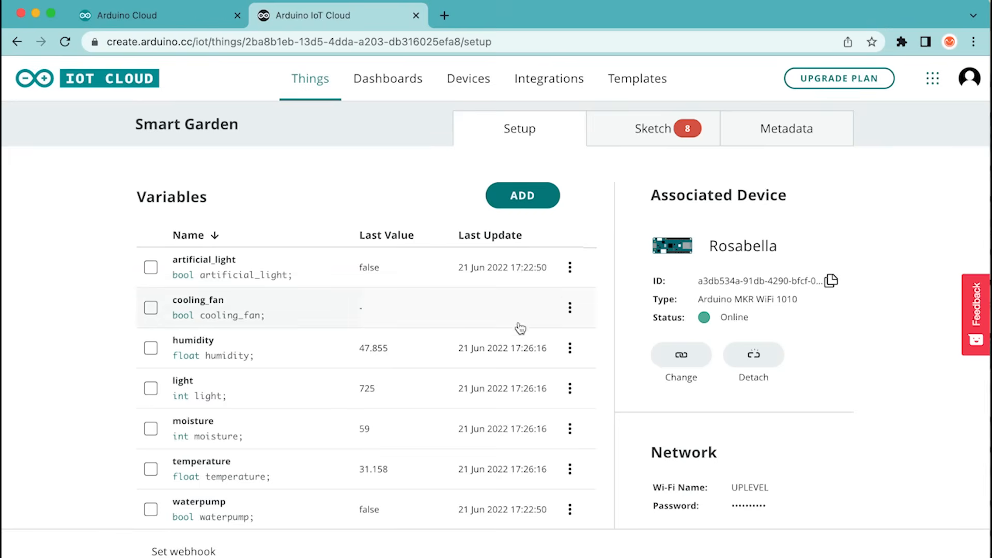
left_click(570, 308)
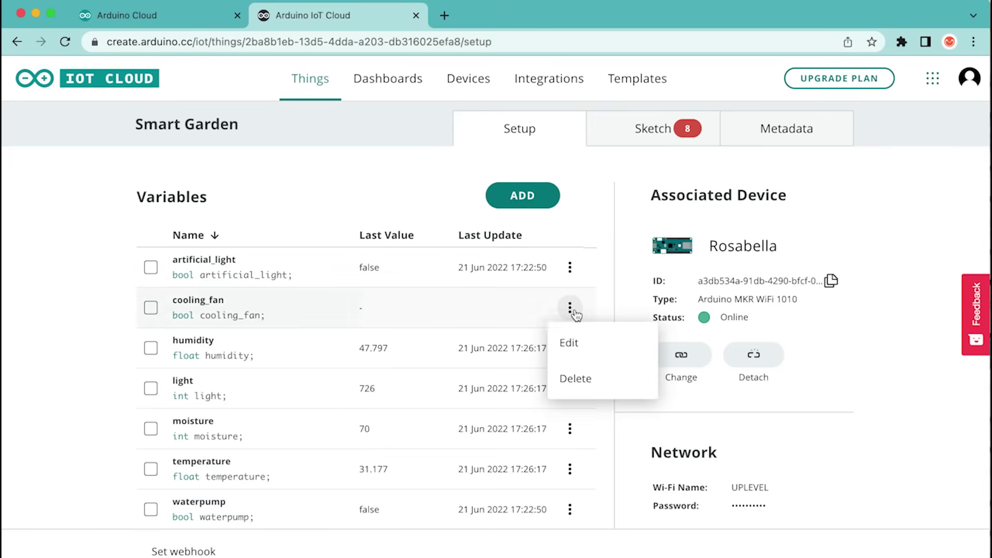
left_click(575, 378)
left_click(589, 382)
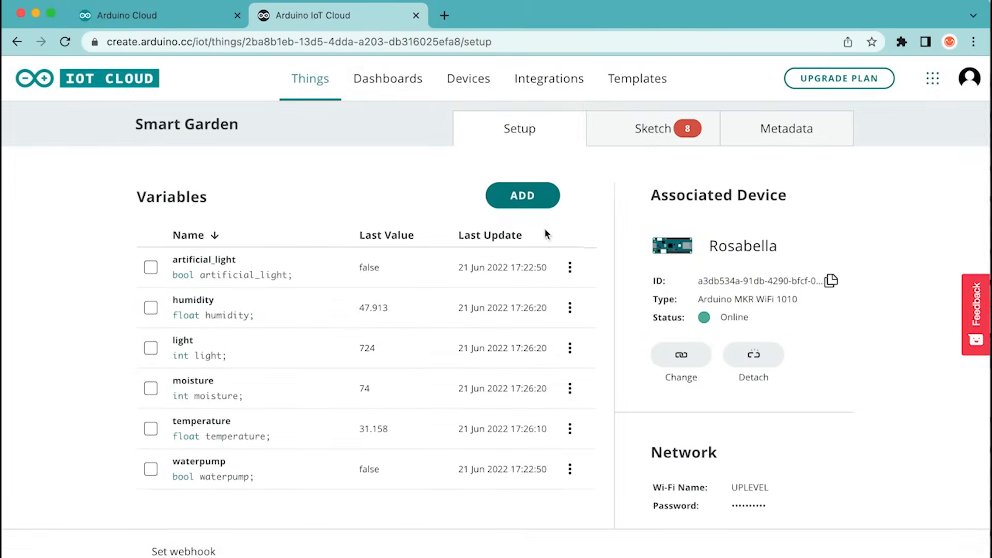
Step: Add a Boolean humidifier variable to the Thing and go to its sketch
left_click(534, 195)
type("humidifier")
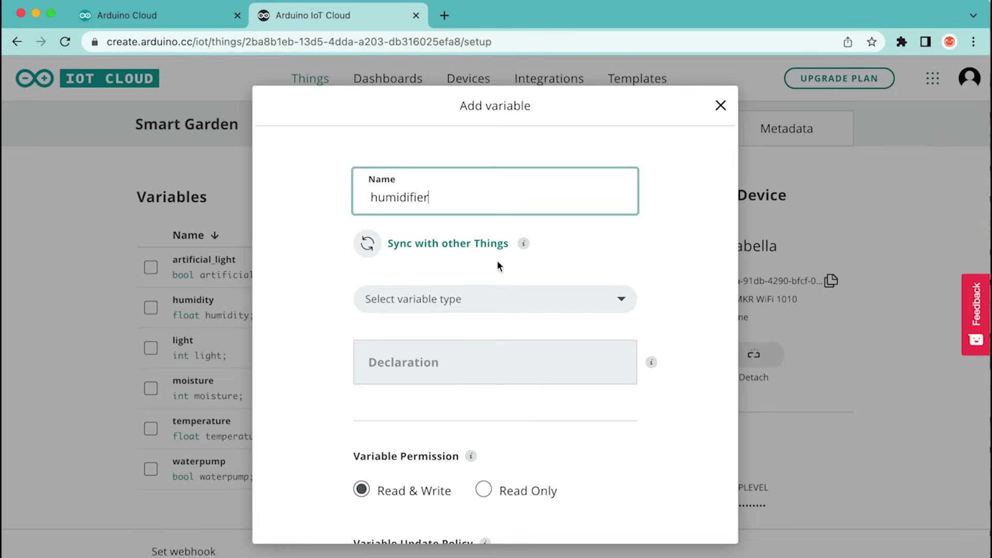
left_click(477, 298)
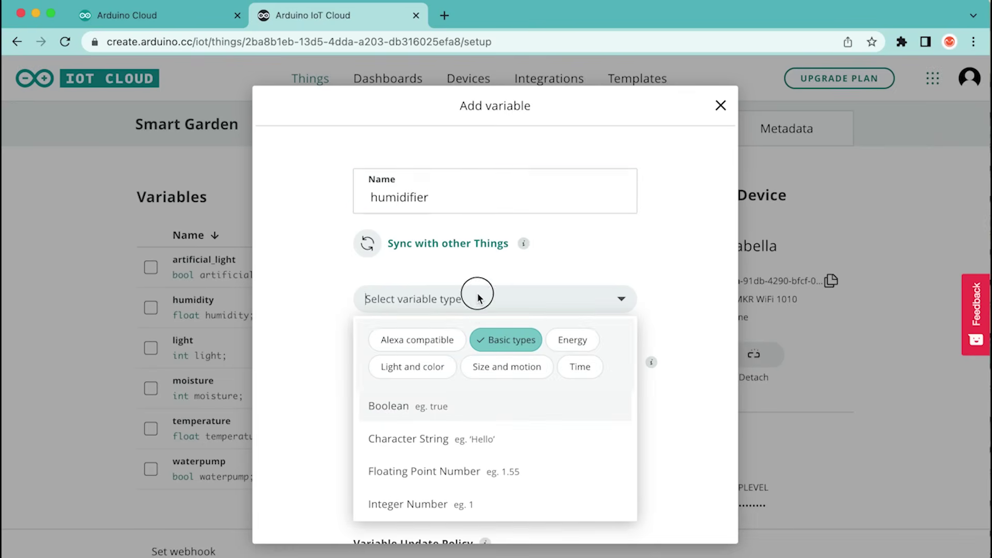
left_click(433, 407)
scroll(472, 396, "down", 2)
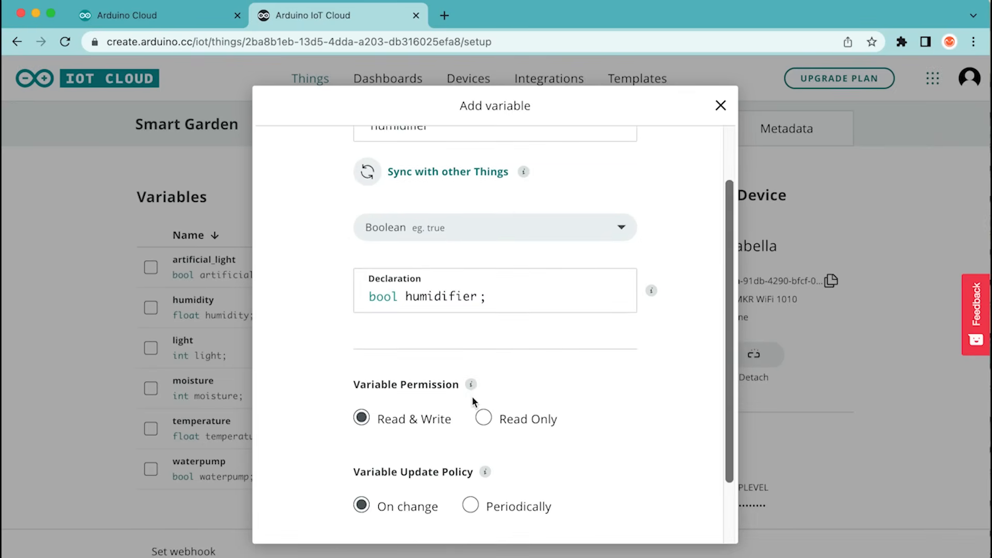
scroll(472, 396, "down", 1)
left_click(508, 482)
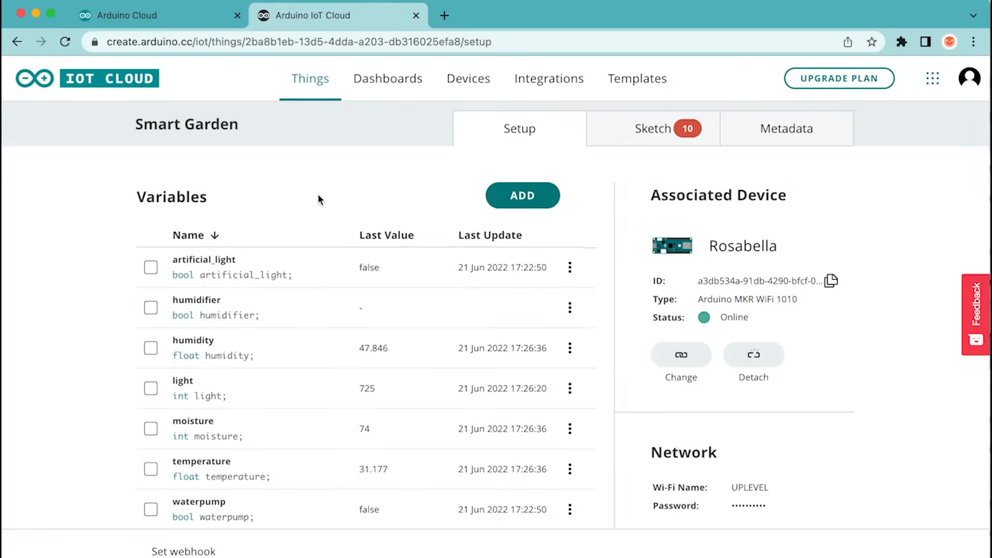
left_click(649, 133)
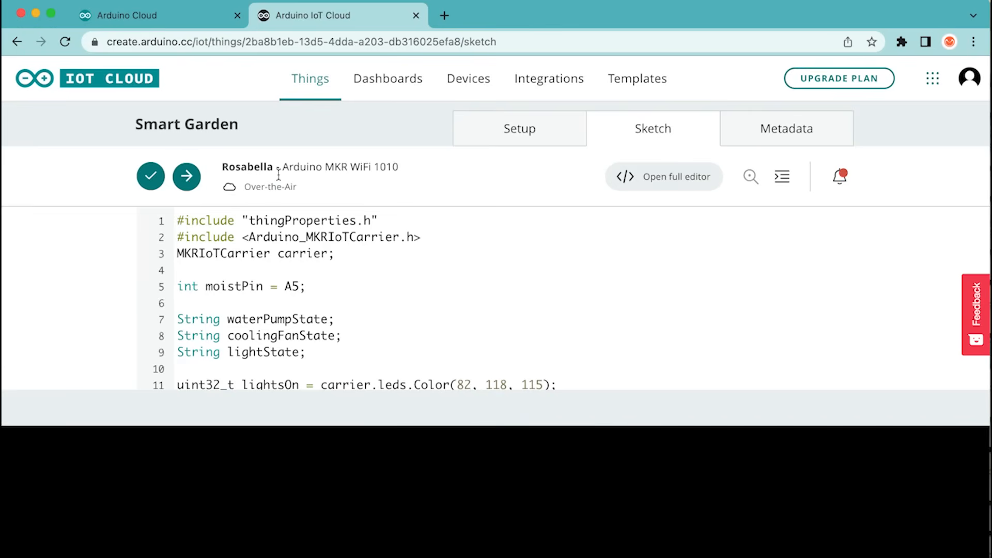
Step: Remove the onCoolingFanChange function and upload the fixed sketch over-the-air to Rosabella
left_click(186, 176)
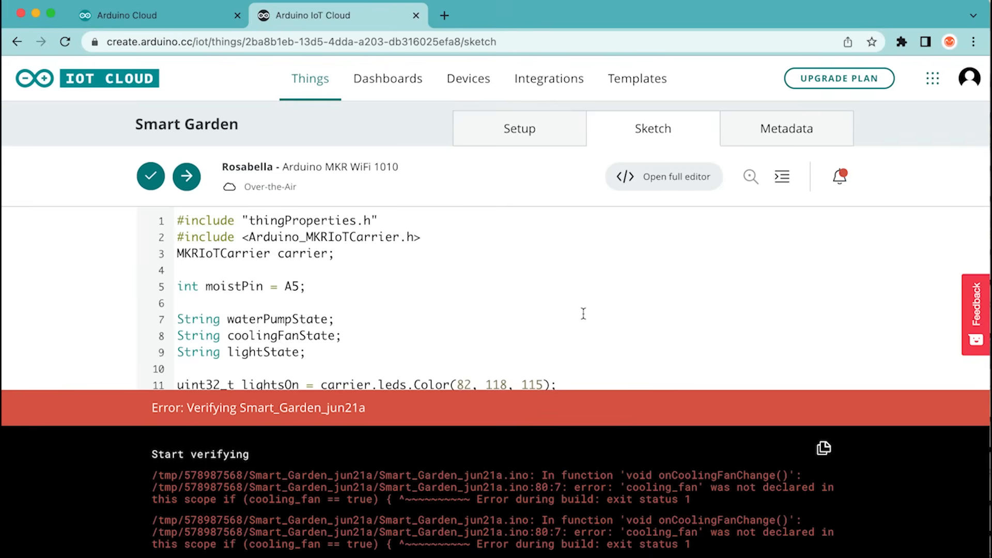
scroll(398, 320, "down", 3)
scroll(398, 320, "down", 3)
scroll(397, 320, "down", 3)
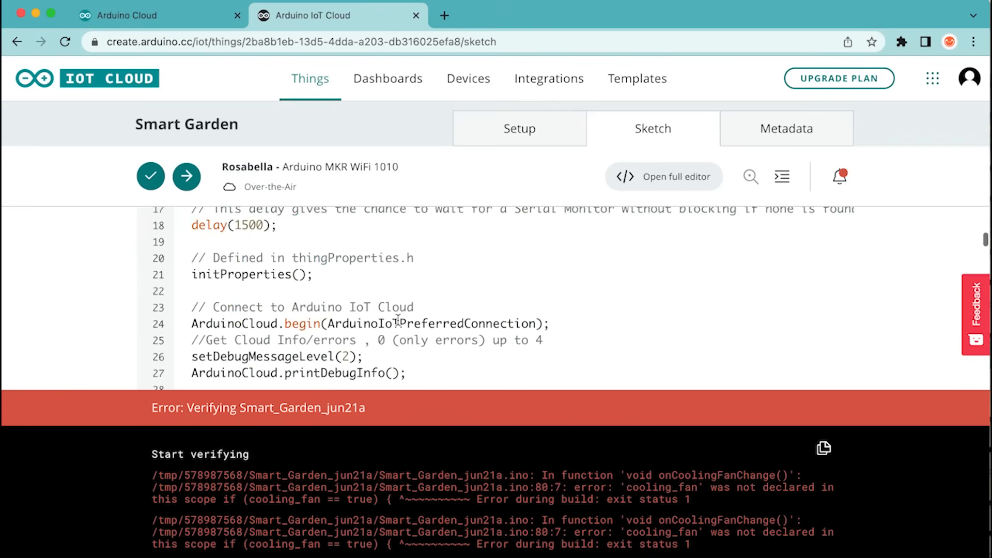
scroll(397, 319, "down", 3)
scroll(398, 319, "down", 3)
scroll(398, 320, "down", 3)
scroll(398, 320, "down", 2)
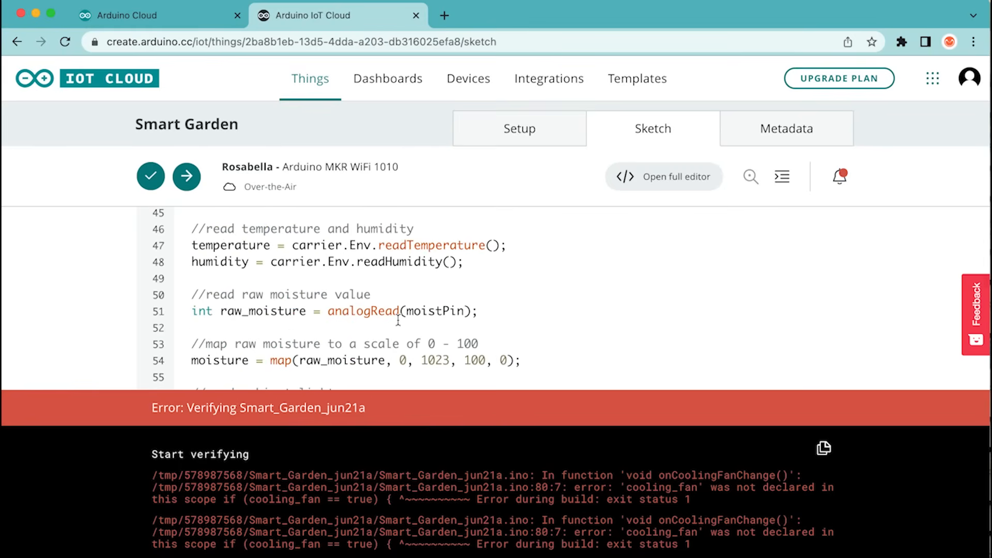
scroll(398, 319, "down", 2)
scroll(398, 319, "down", 3)
scroll(398, 319, "down", 3)
scroll(397, 320, "down", 3)
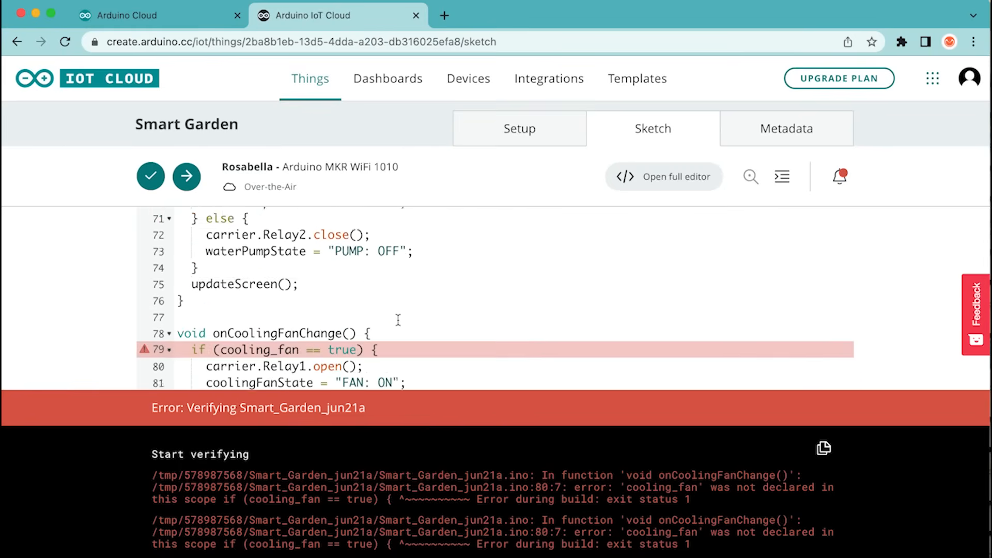
scroll(397, 319, "down", 2)
scroll(398, 319, "up", 2)
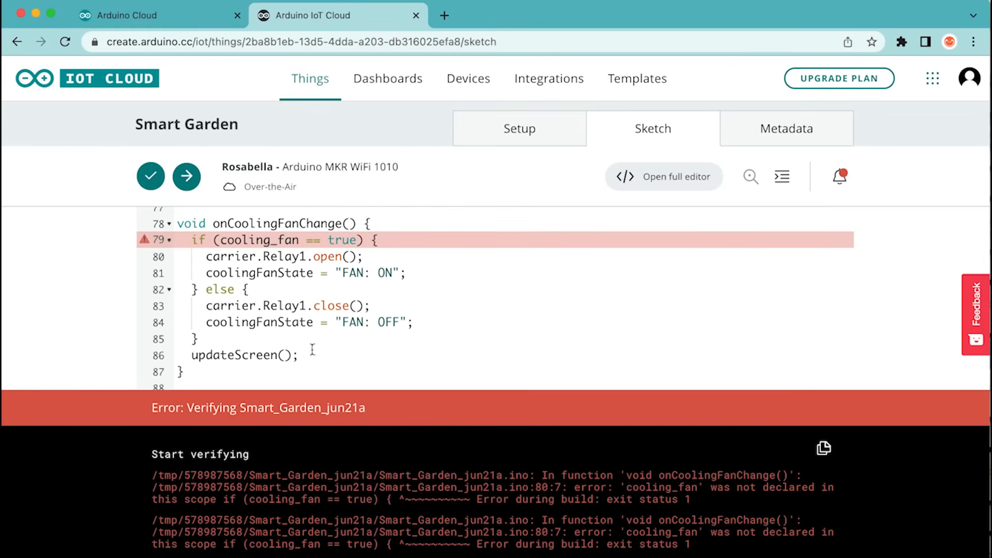
left_click_drag(192, 374, 155, 223)
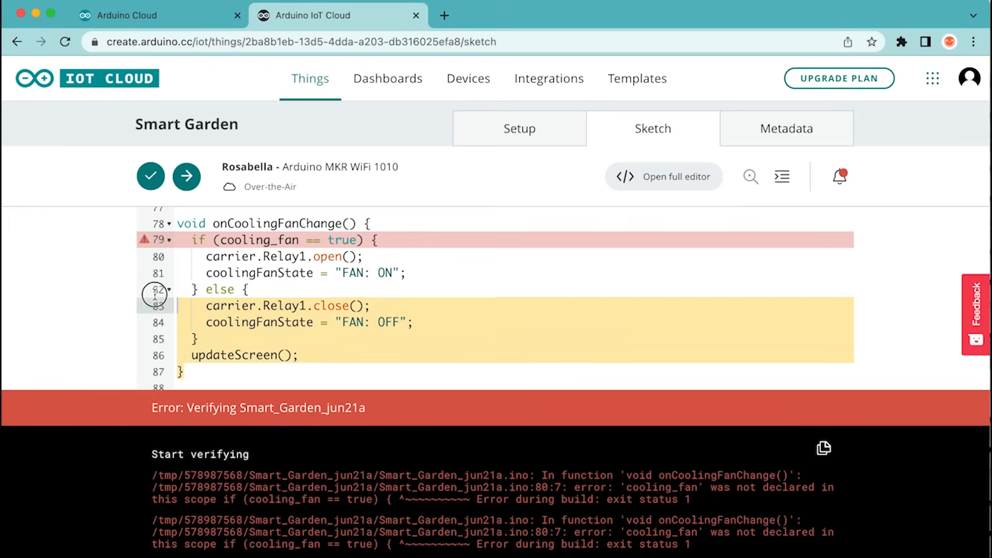
key("BackSpace")
key("BackSpace")
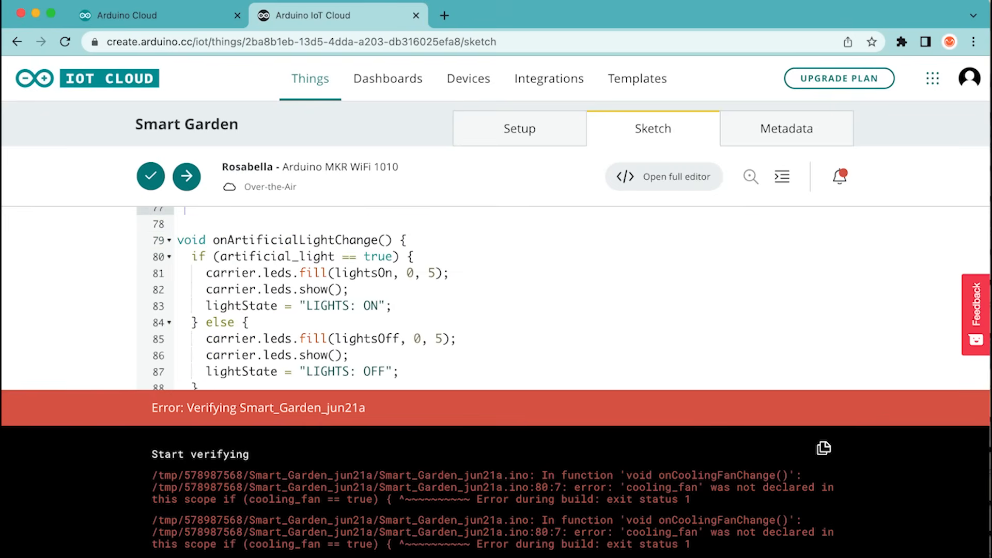
scroll(296, 276, "up", 3)
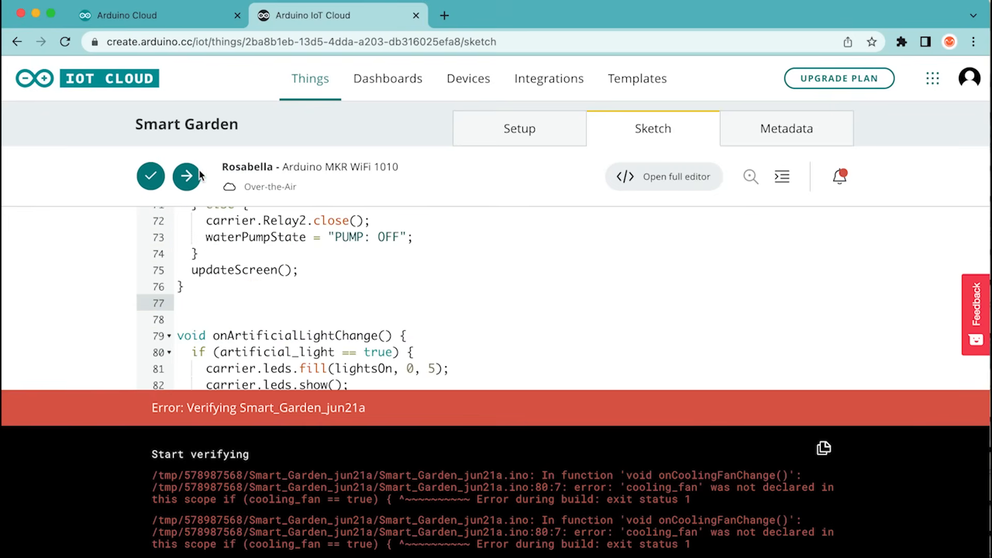
left_click(151, 176)
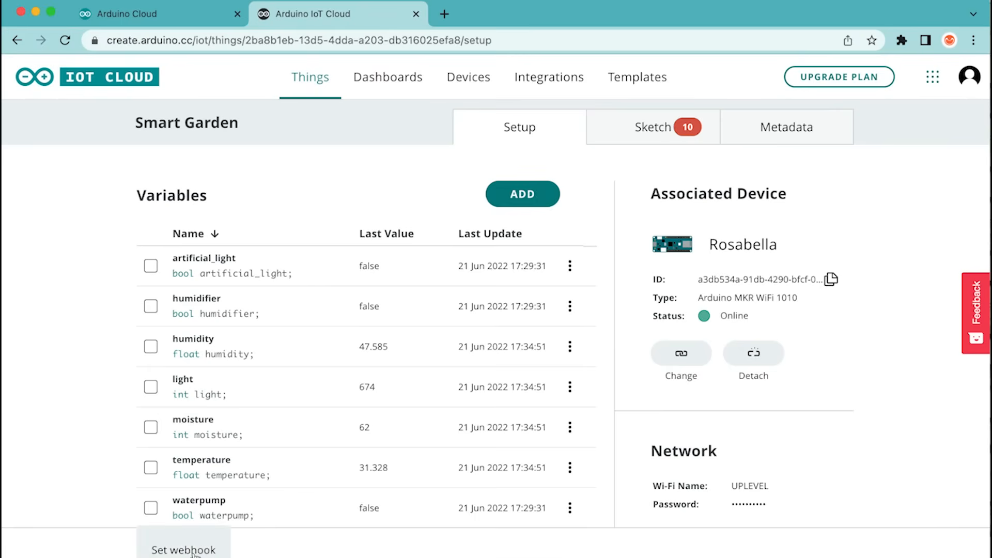
Step: Glance at the Thing's webhook settings, then go to the Dashboards list
left_click(194, 551)
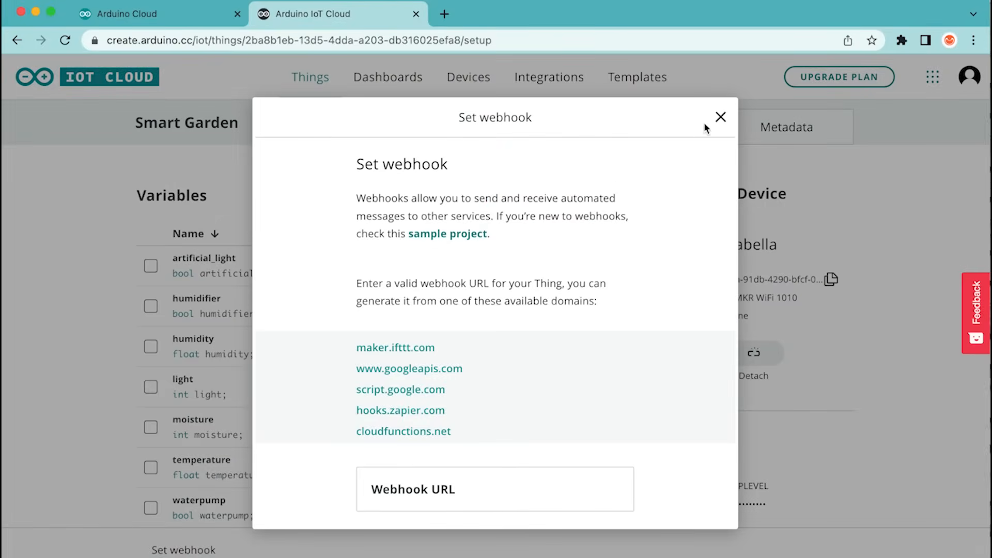
left_click(720, 119)
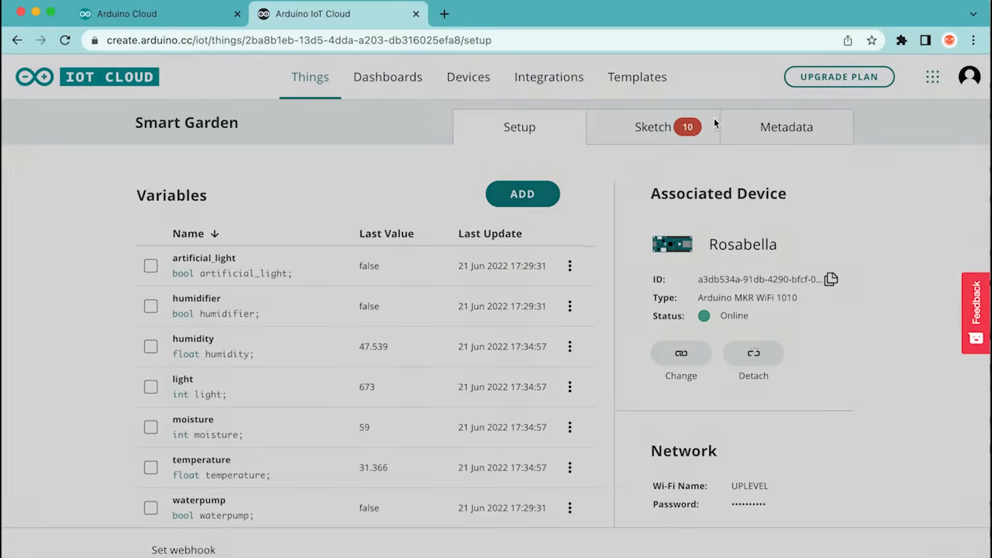
left_click(388, 77)
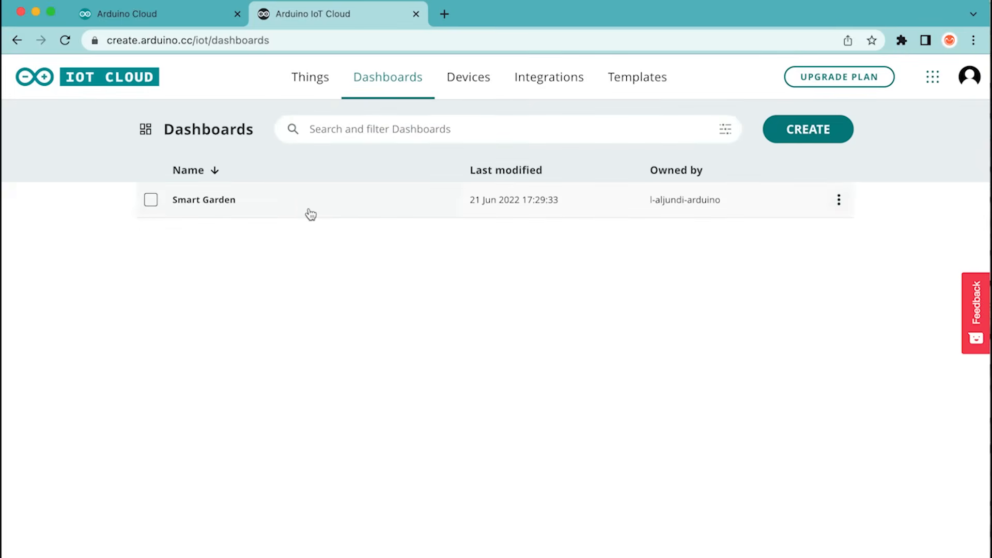
Step: Delete the cooling_fan widget from the Smart Garden dashboard
left_click(309, 207)
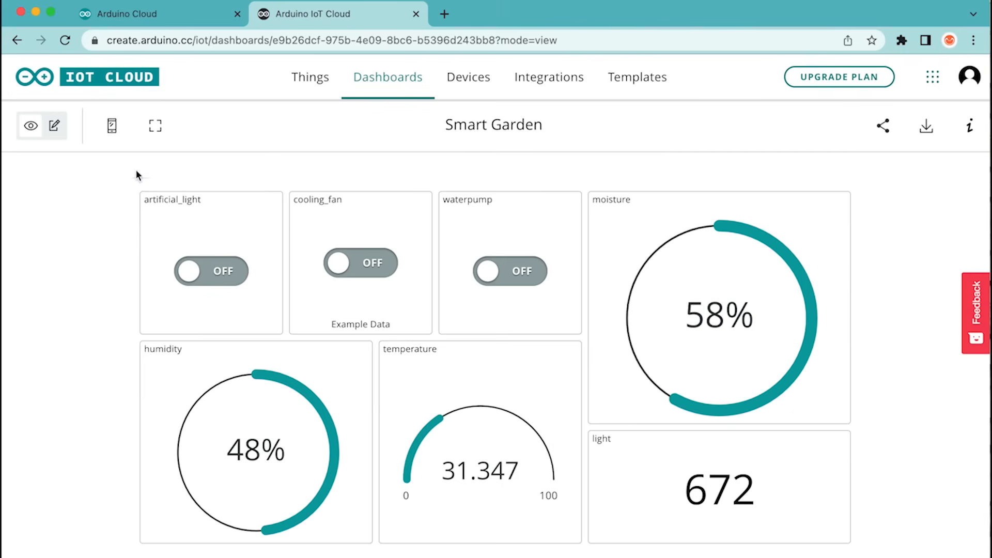
left_click(54, 126)
left_click(446, 207)
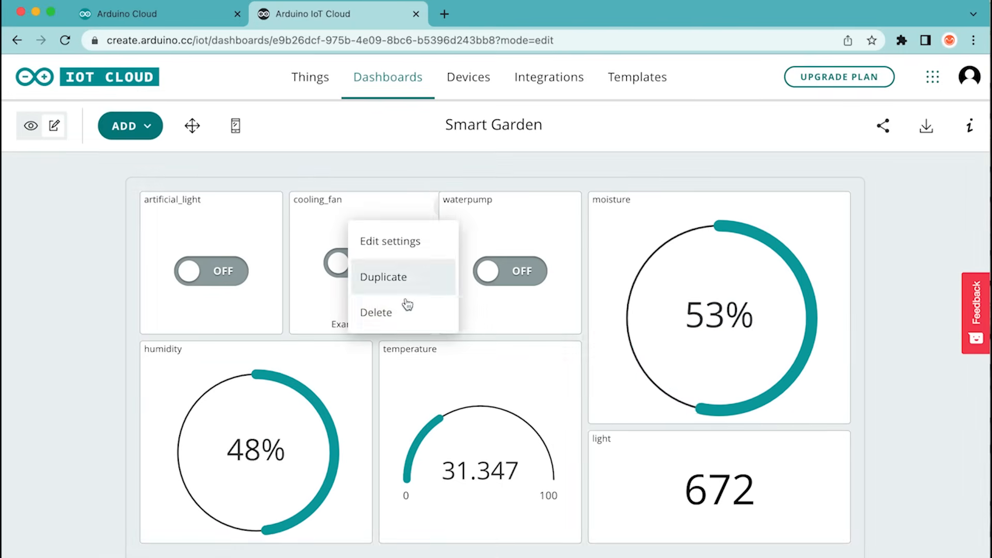
left_click(394, 312)
left_click(587, 368)
Step: Add a switch widget named humidifier linked to the Smart Garden humidifier variable
left_click(130, 126)
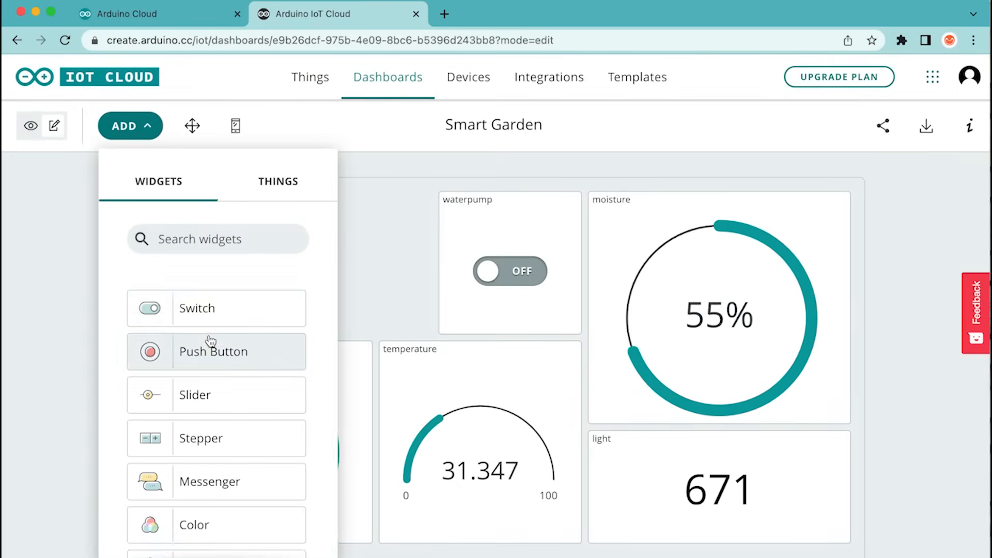
left_click(213, 307)
double_click(796, 160)
type("humidifier")
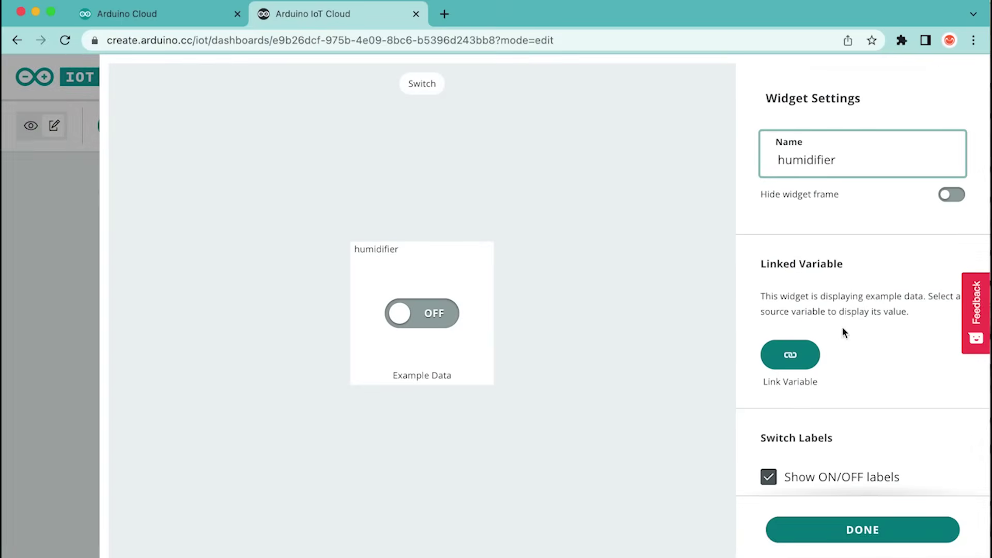
left_click(789, 354)
left_click(543, 331)
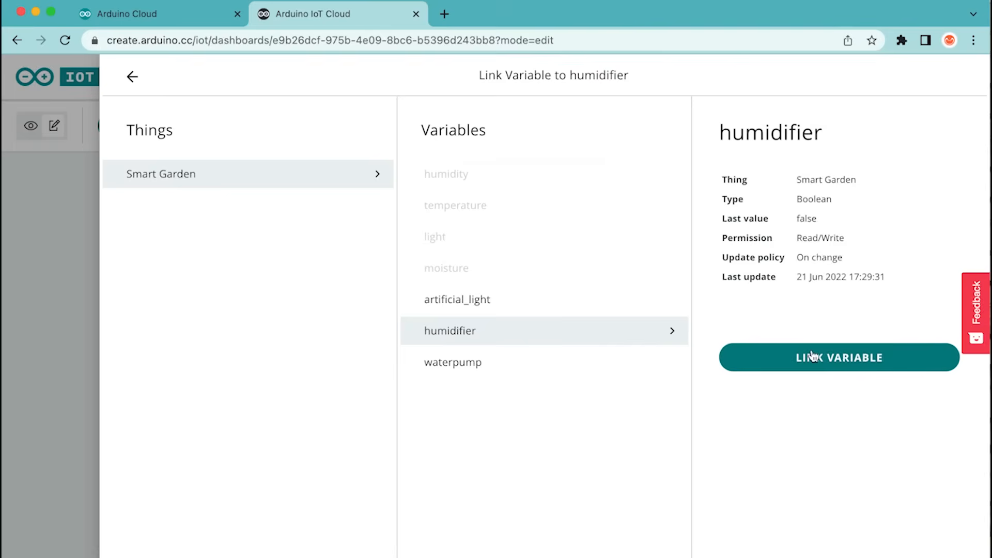
left_click(840, 356)
scroll(841, 409, "down", 3)
left_click(863, 530)
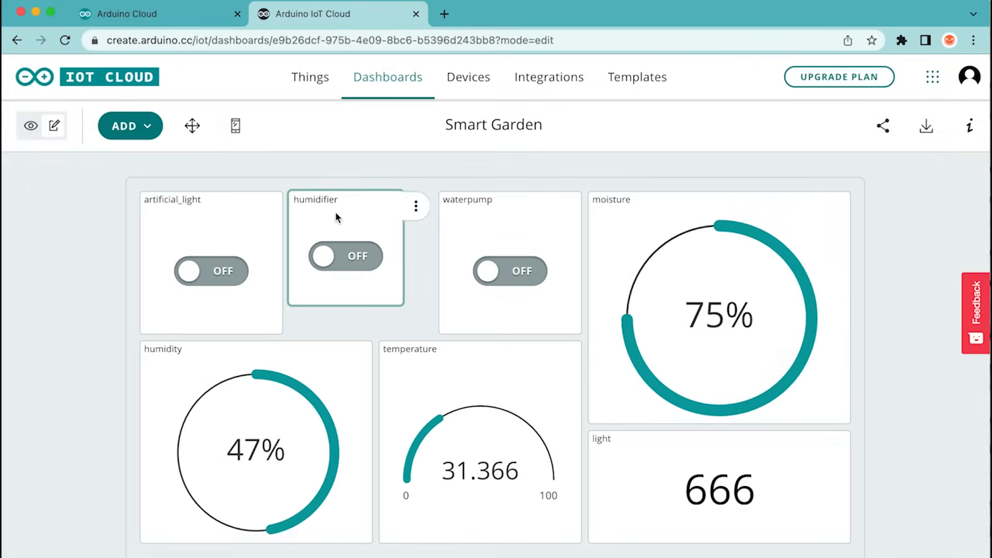
Step: Resize the humidifier switch to match its neighbouring widgets
left_click(193, 127)
left_click_drag(401, 303, 432, 332)
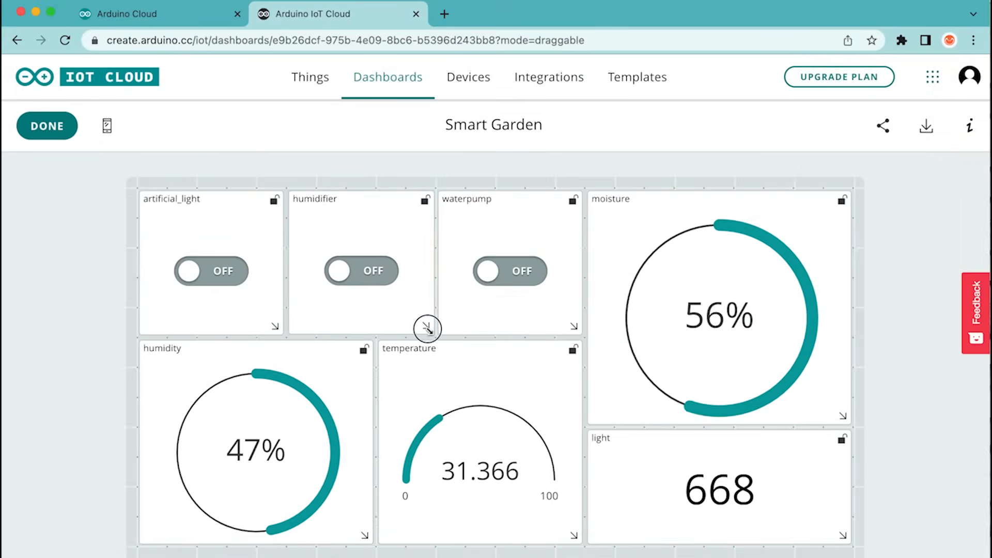
left_click(47, 126)
Step: Create a new API key named humidifier_nodeRED from the integrations page
left_click(549, 77)
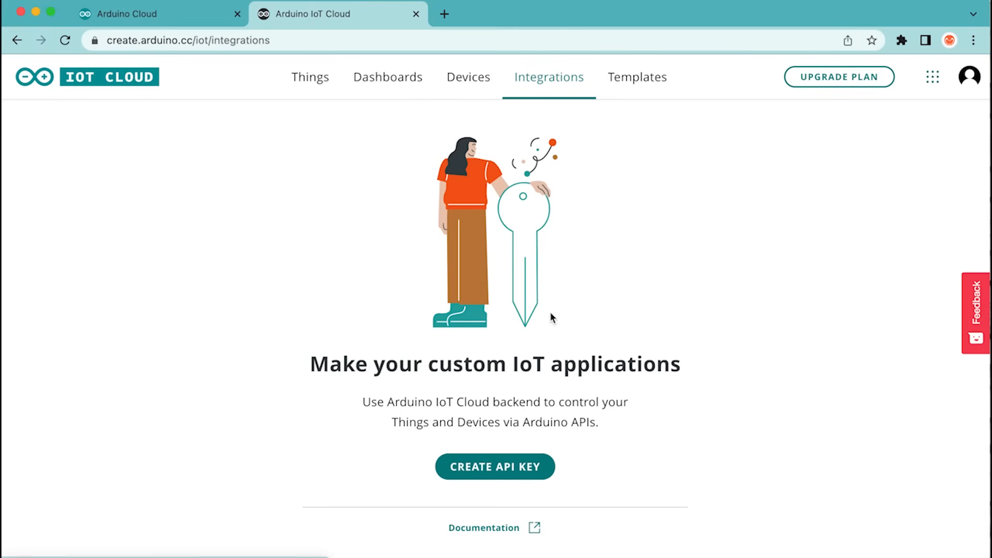
left_click(495, 467)
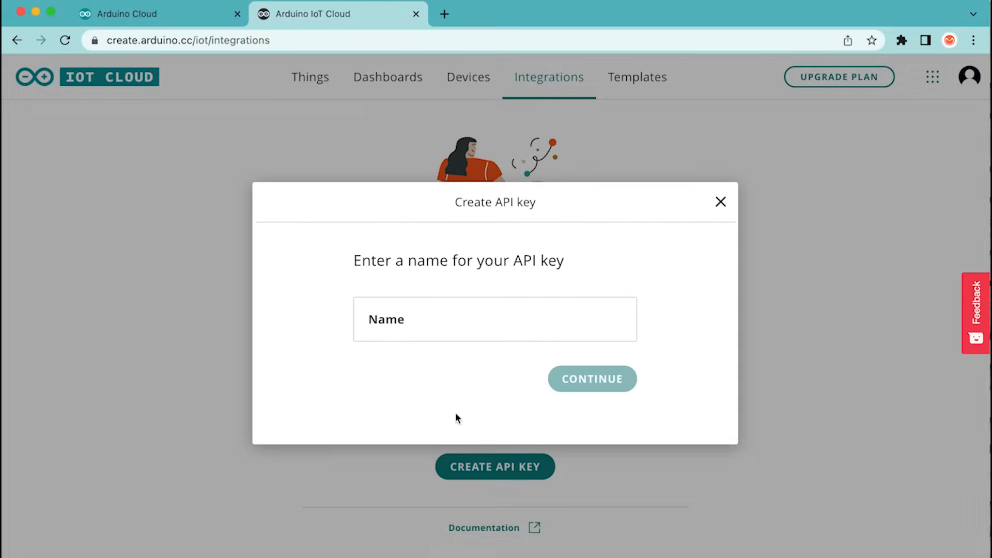
left_click(425, 322)
type("humidifier_nodeRED")
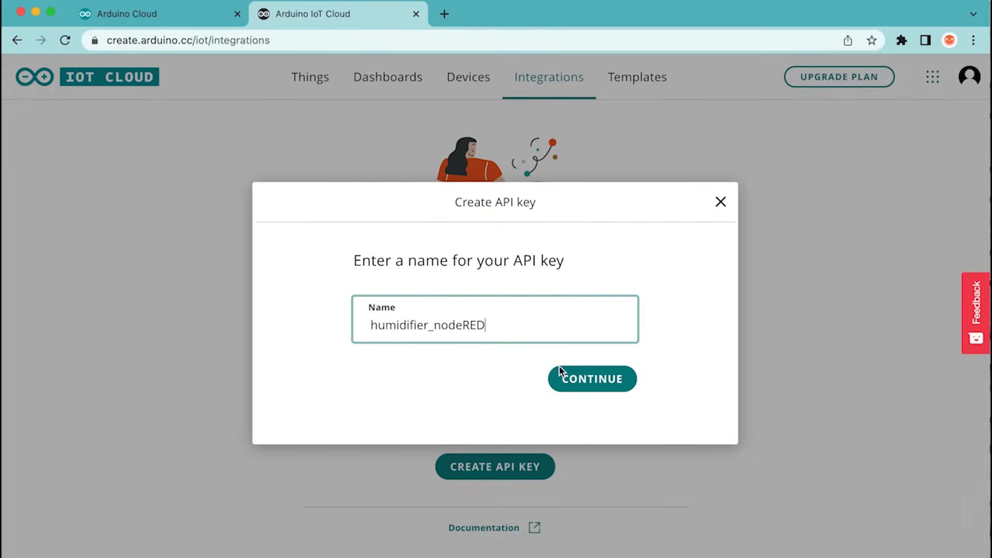
left_click(590, 380)
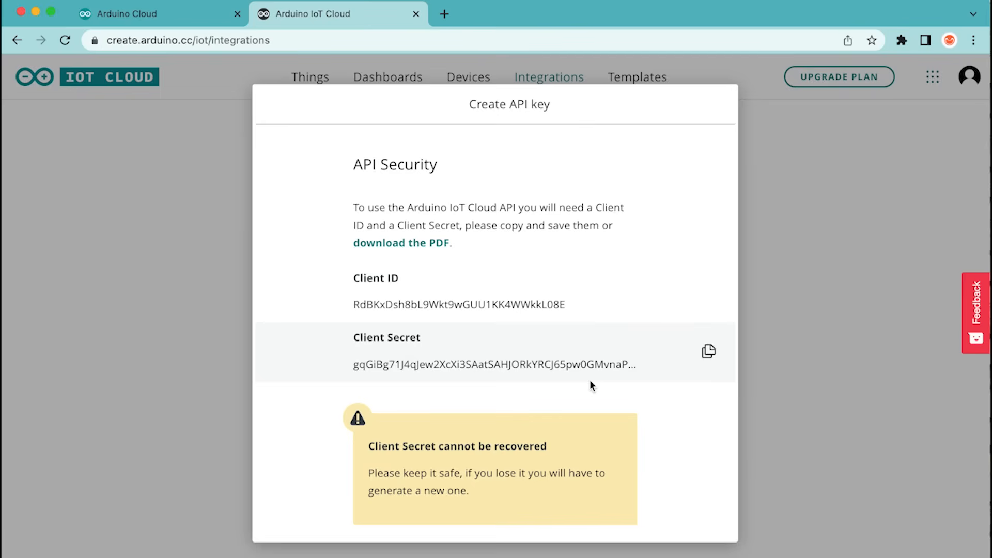
scroll(590, 385, "down", 2)
Step: Copy the key's Client ID and Secret and confirm they were saved
left_click(708, 230)
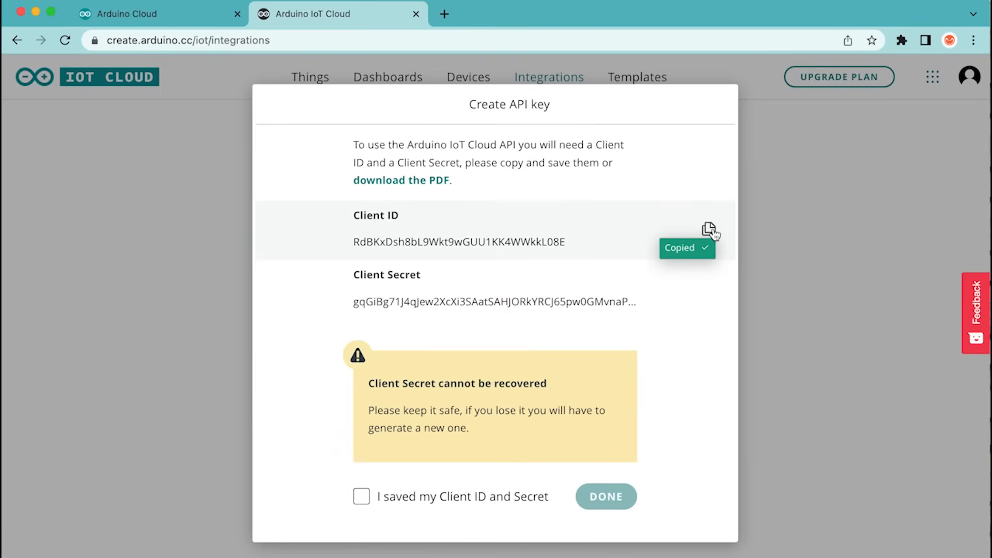
left_click(709, 289)
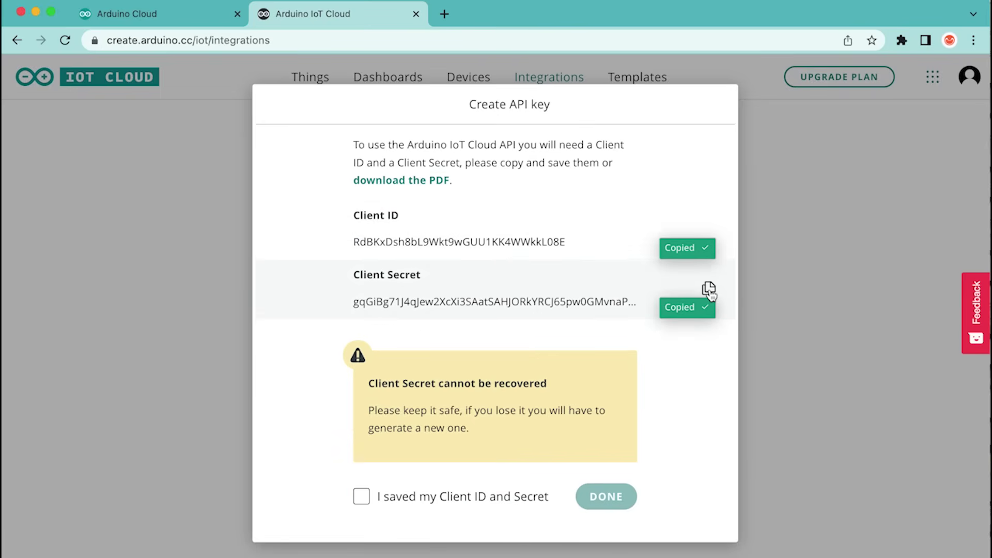
left_click(483, 498)
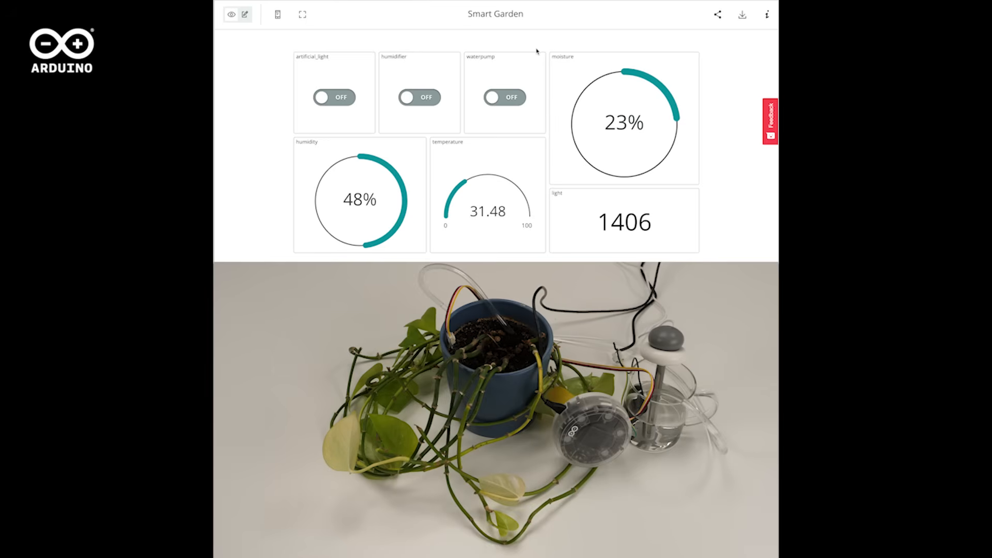
Step: Switch the waterpump on from the Smart Garden dashboard
left_click(505, 97)
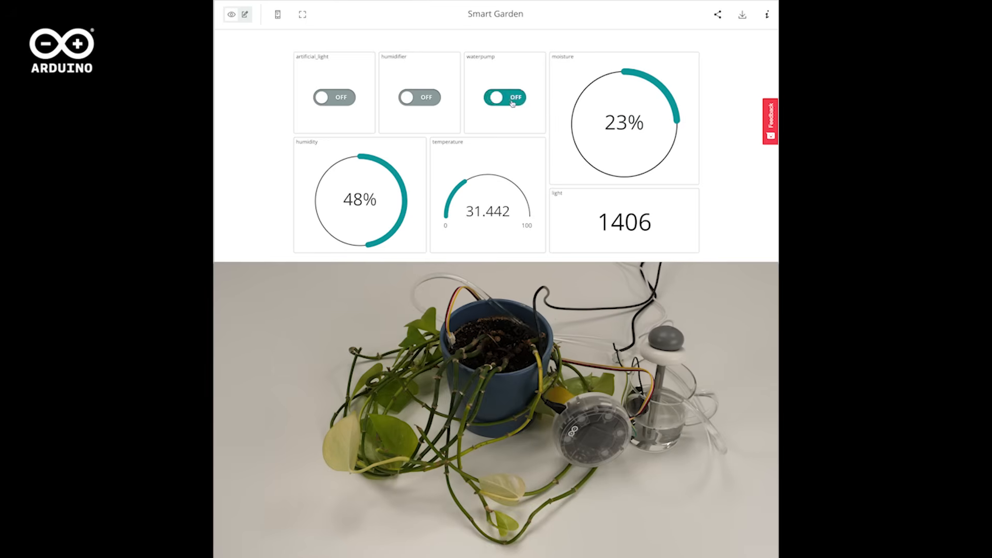